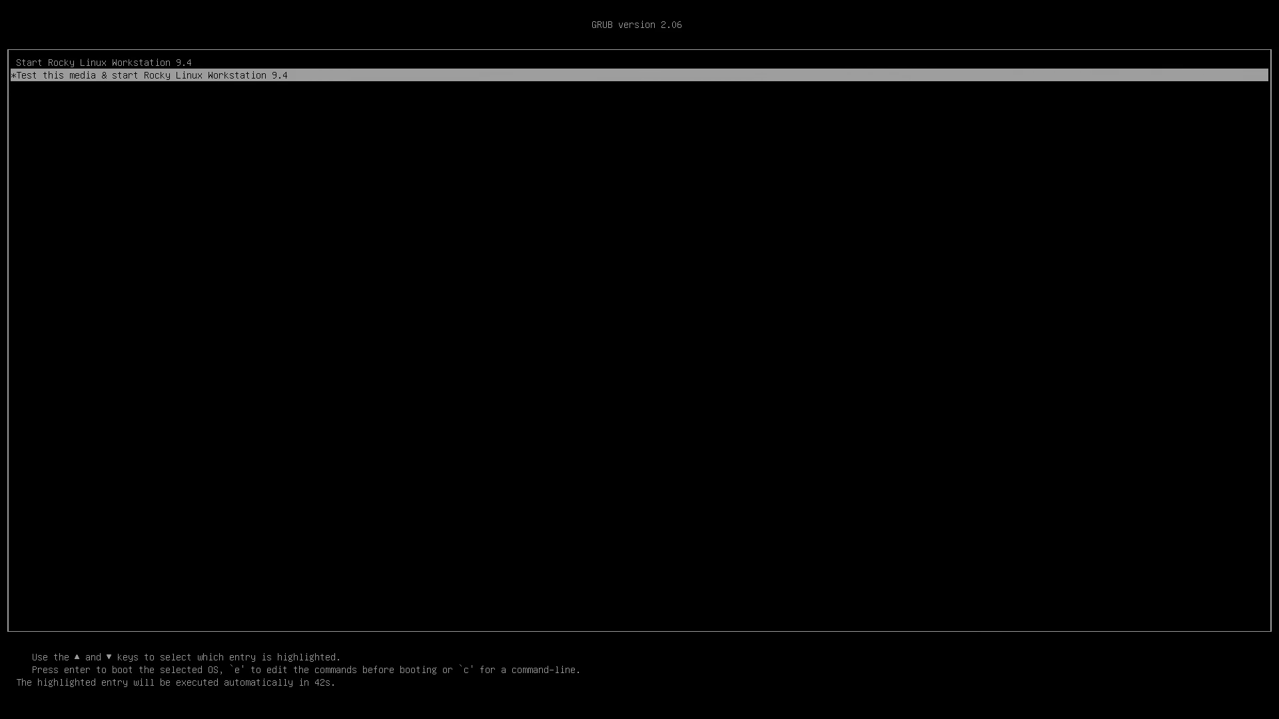
Boot the live media with the entry "Test this media & start Rocky Linux Workstation 9.4".
{"action": "key", "text": "Up"}
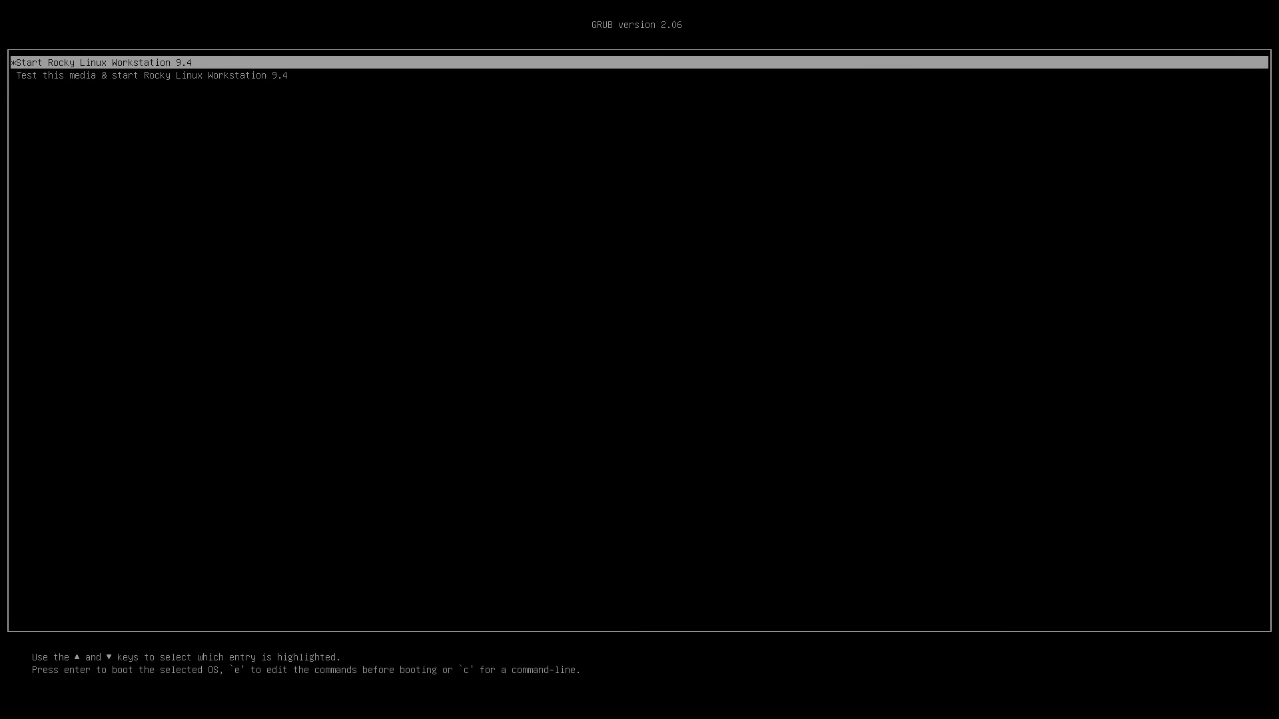
{"action": "key", "text": "Down"}
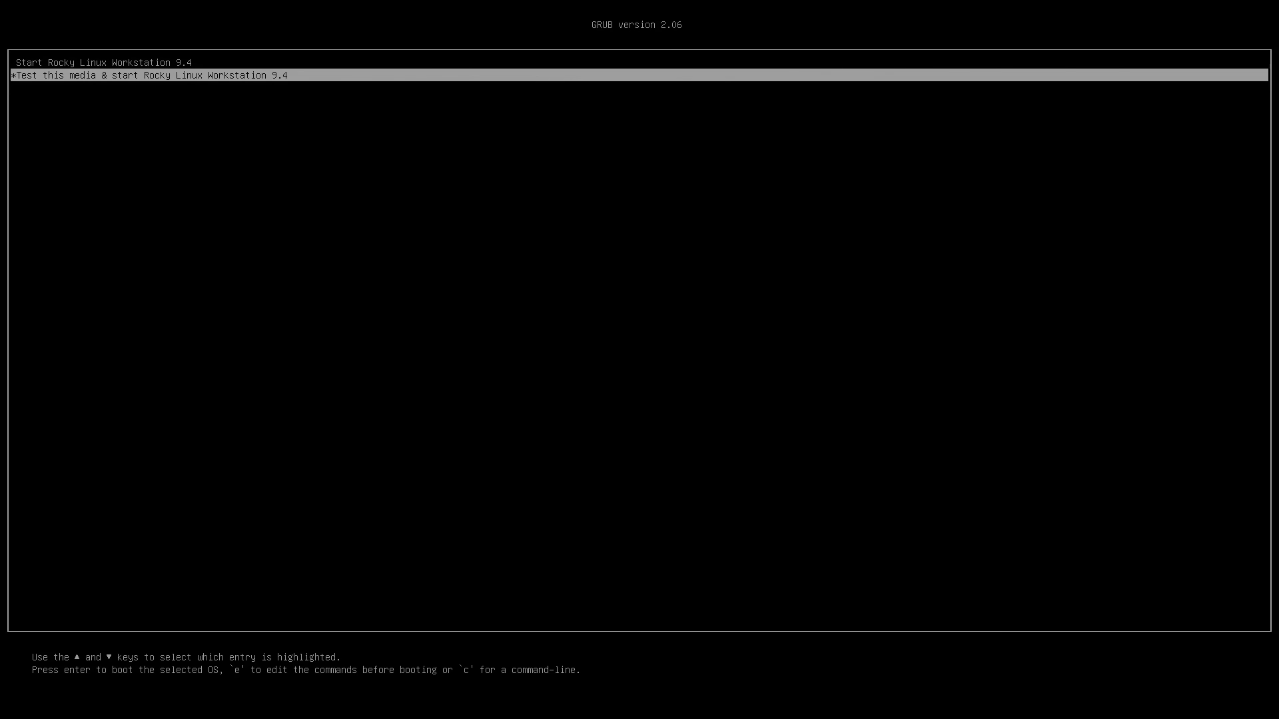
{"action": "key", "text": "Return"}
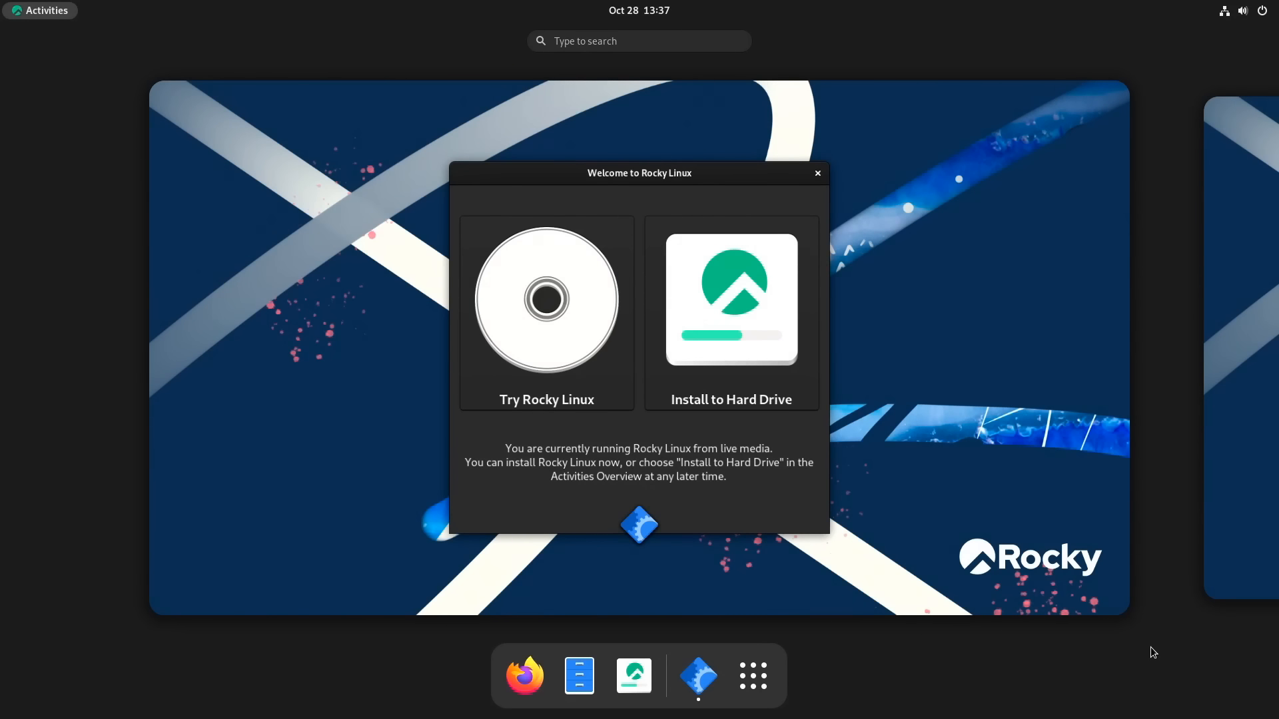
Start the installation to the hard drive with English (United Kingdom) as the installation language.
{"action": "left_click", "coordinate": [709, 294]}
{"action": "left_click", "coordinate": [339, 266]}
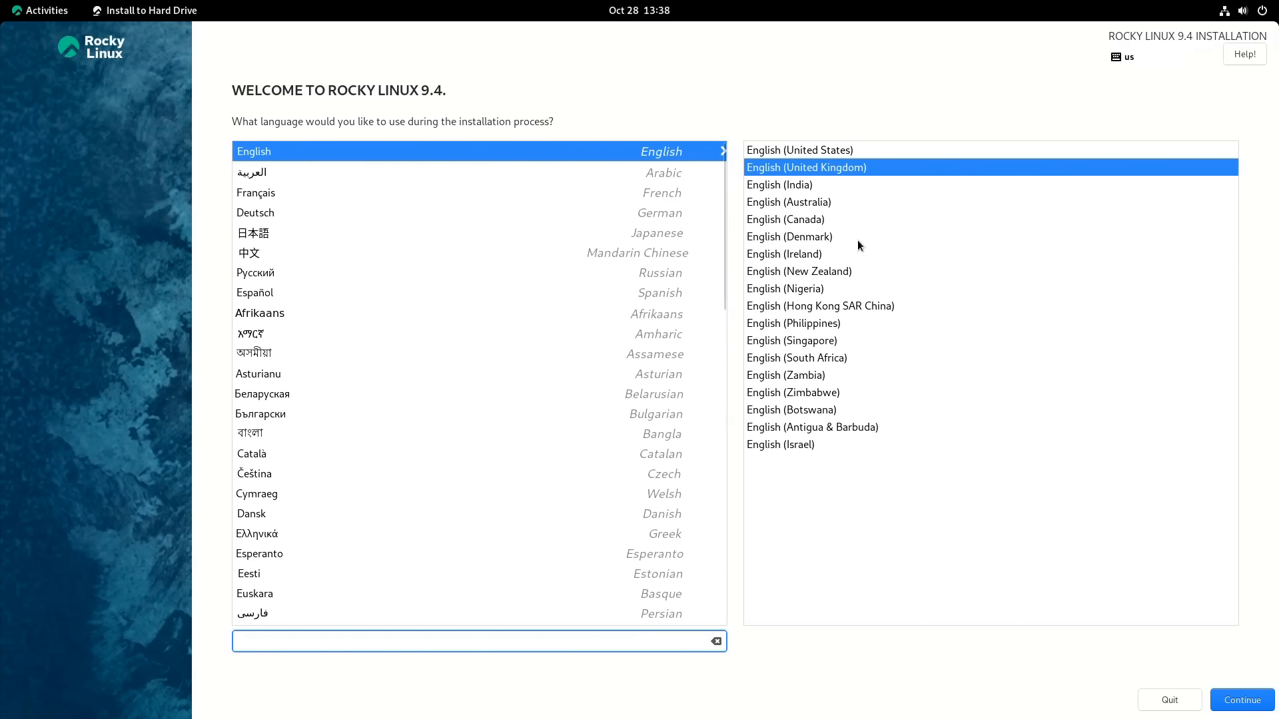
{"action": "left_click", "coordinate": [1238, 701]}
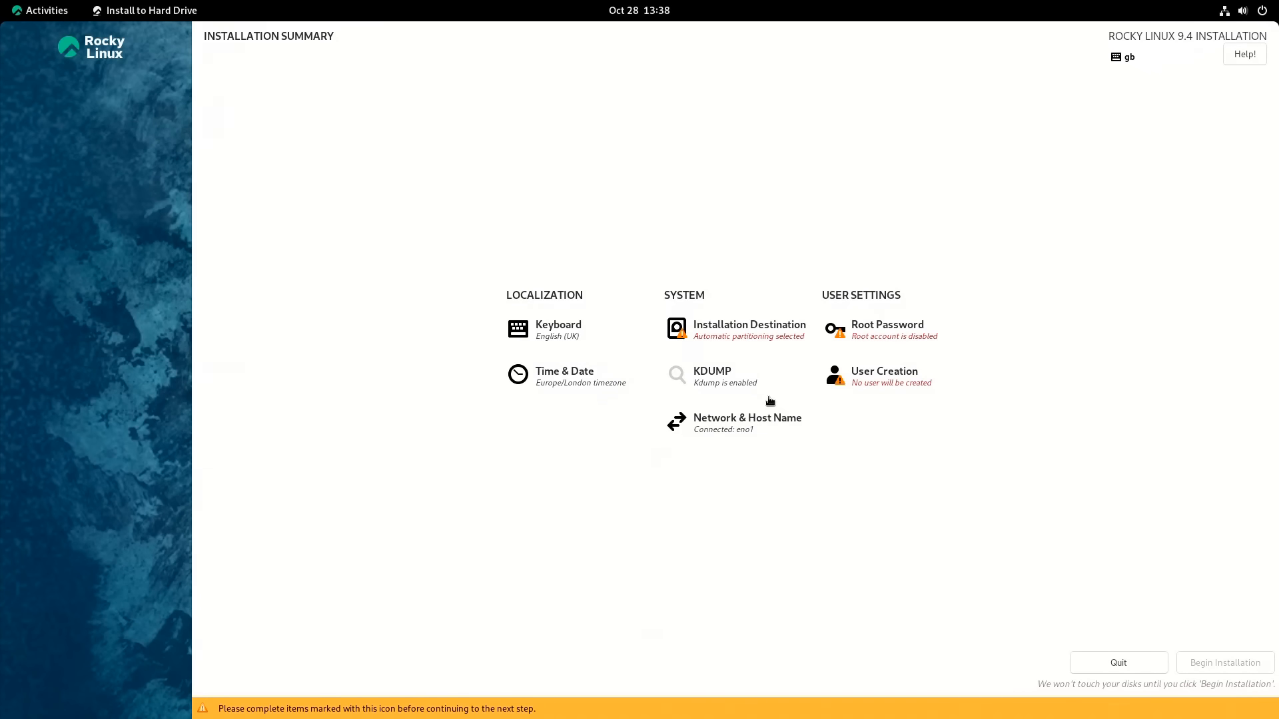
Confirm the 111.79 GiB Kingston disk as the installation destination with automatic storage configuration.
{"action": "left_click", "coordinate": [734, 331]}
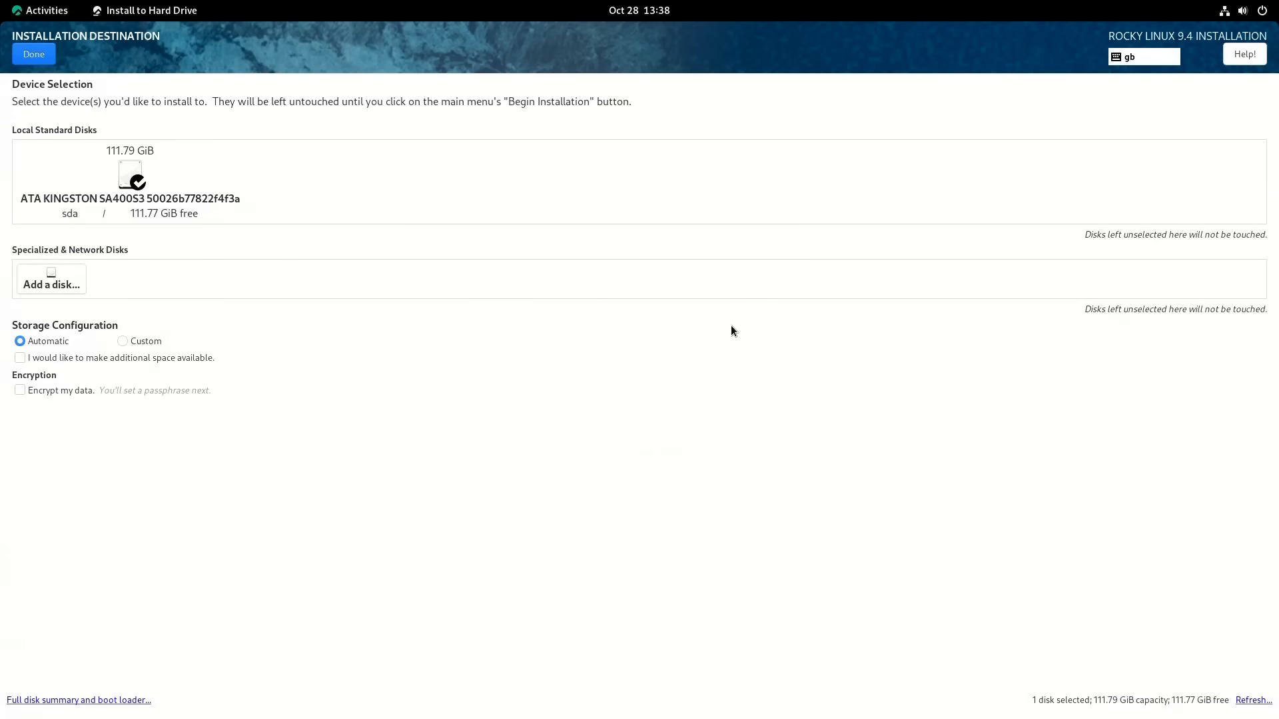
{"action": "left_click", "coordinate": [135, 184]}
{"action": "left_click", "coordinate": [134, 182]}
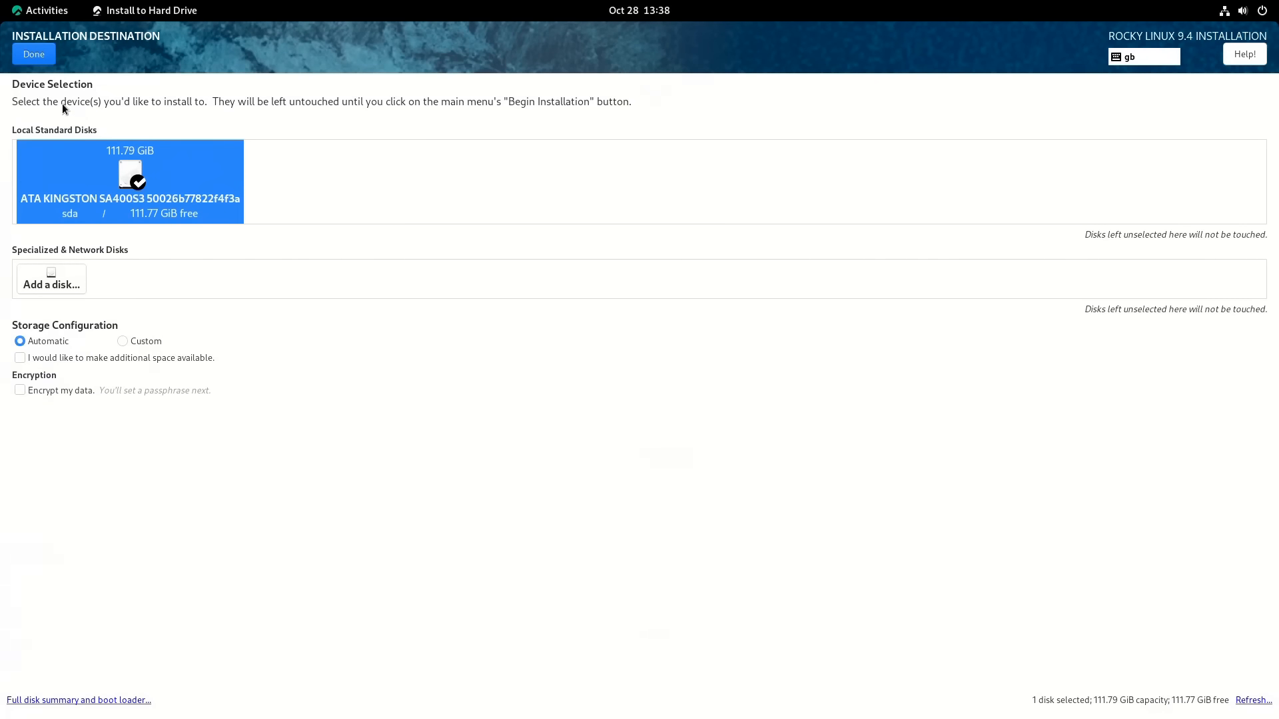
{"action": "left_click", "coordinate": [33, 60]}
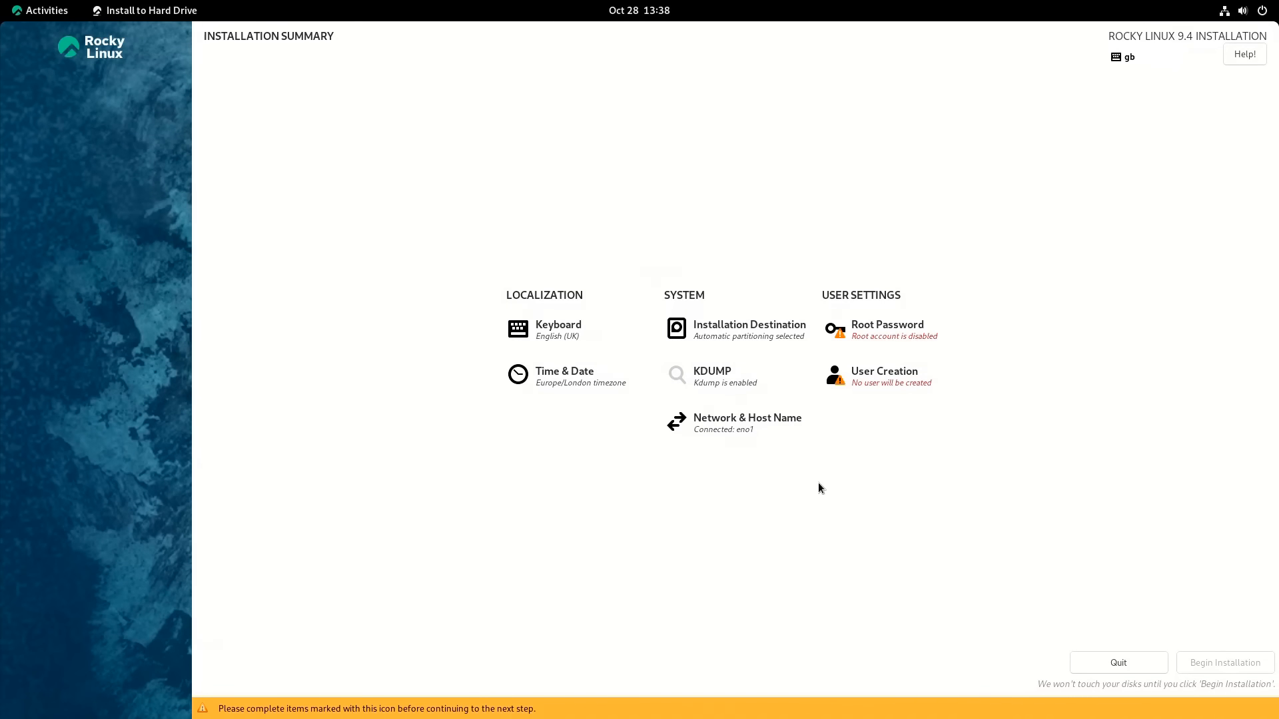
Set the root account's password by entering and confirming it.
{"action": "left_click", "coordinate": [880, 331]}
{"action": "type", "text": "•••••••••••"}
{"action": "key", "text": "Tab"}
{"action": "type", "text": "•••••••••••"}
{"action": "key", "text": "Tab"}
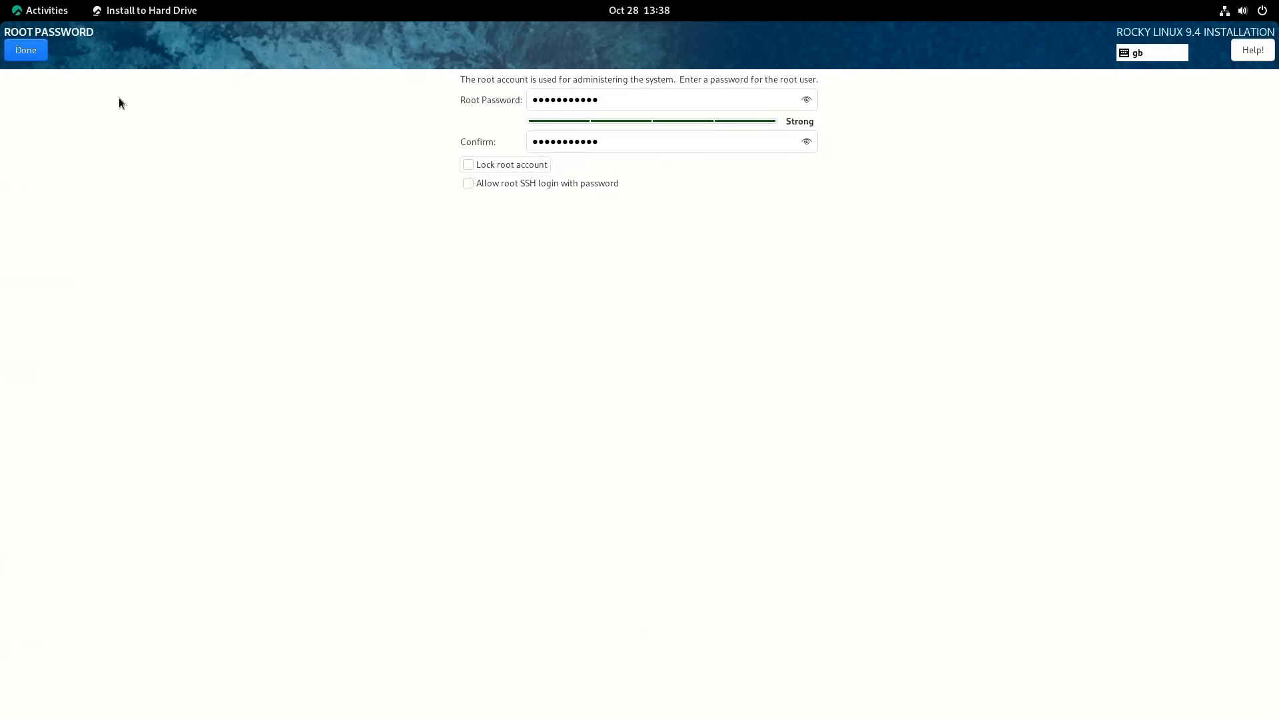
{"action": "left_click", "coordinate": [34, 59]}
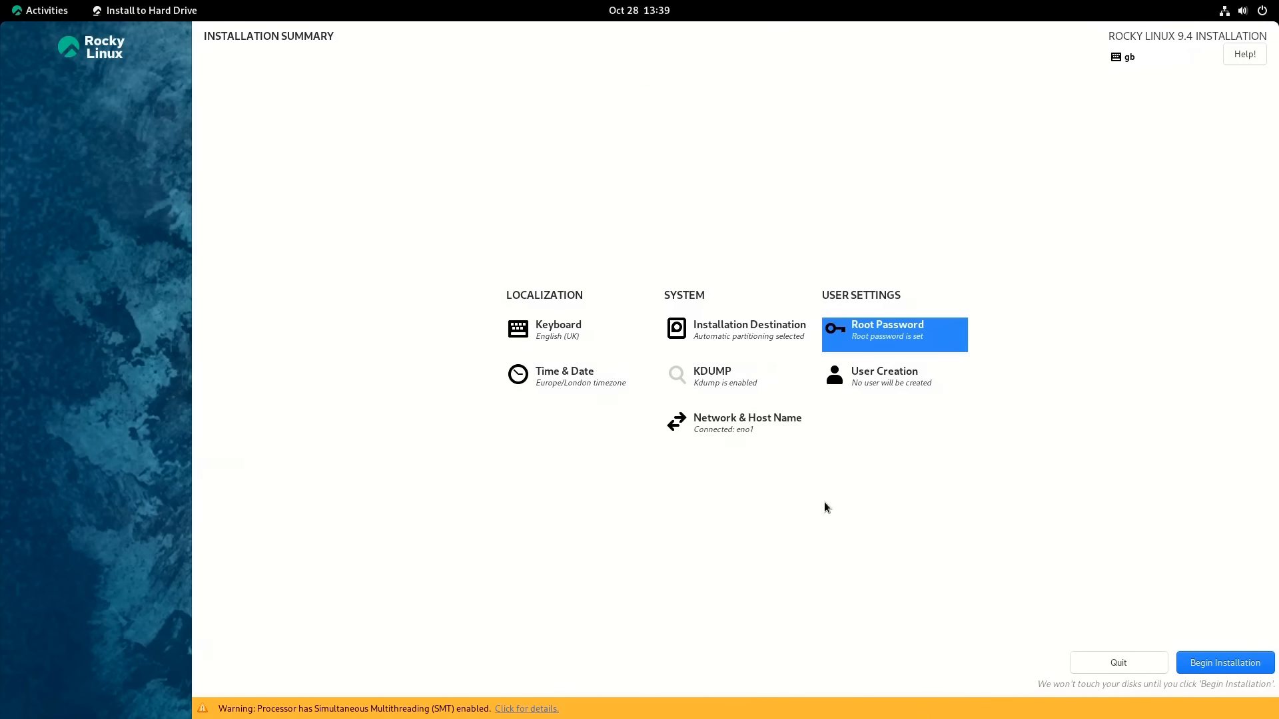
Create a non-administrator user account by entering the full name and a confirmed account password.
{"action": "left_click", "coordinate": [874, 379]}
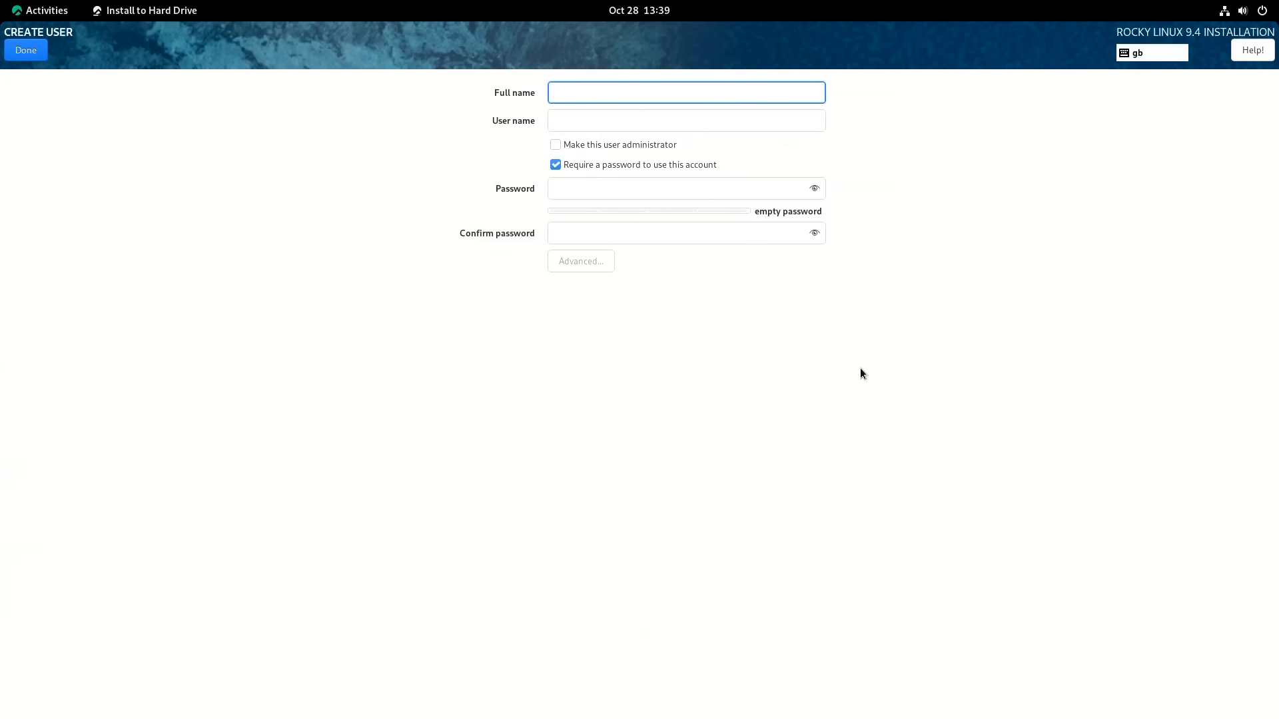
{"action": "type", "text": "EC"}
{"action": "key", "text": "Tab"}
{"action": "key", "text": "Tab"}
{"action": "key", "text": "Tab"}
{"action": "key", "text": "Tab"}
{"action": "type", "text": "•••••••••••"}
{"action": "key", "text": "Tab"}
{"action": "type", "text": "•••••••••••"}
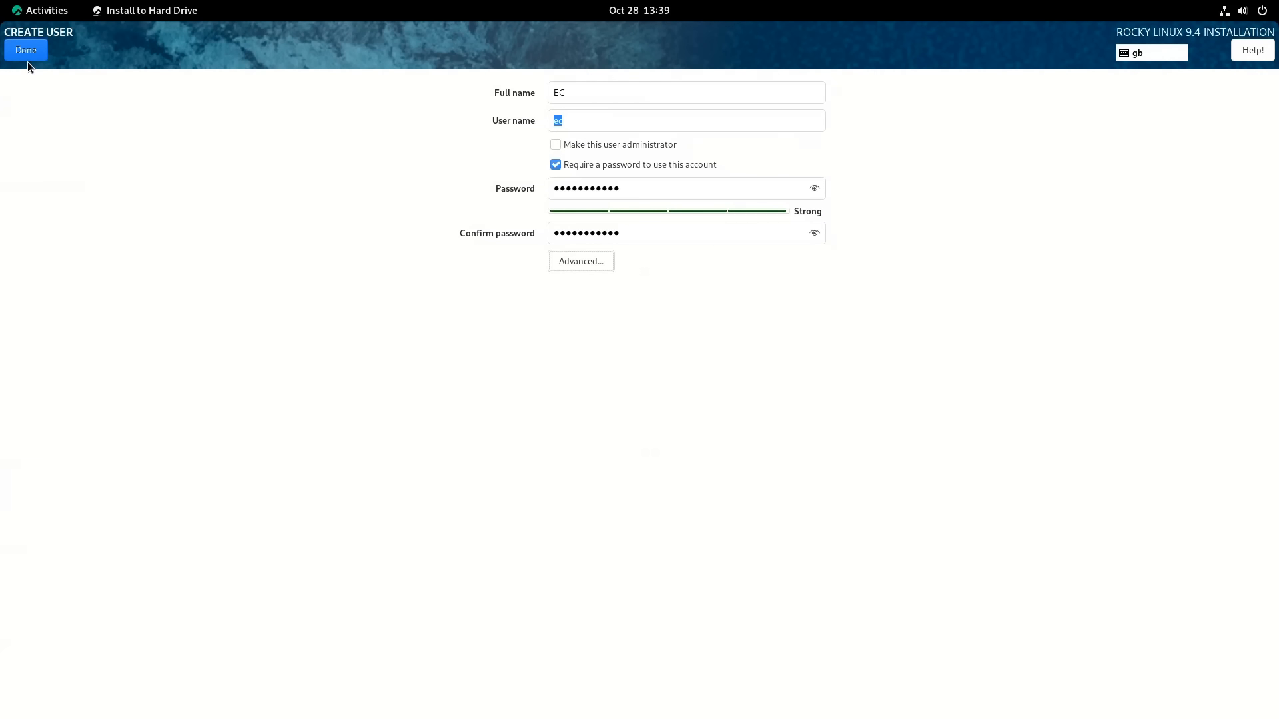
{"action": "left_click", "coordinate": [30, 55]}
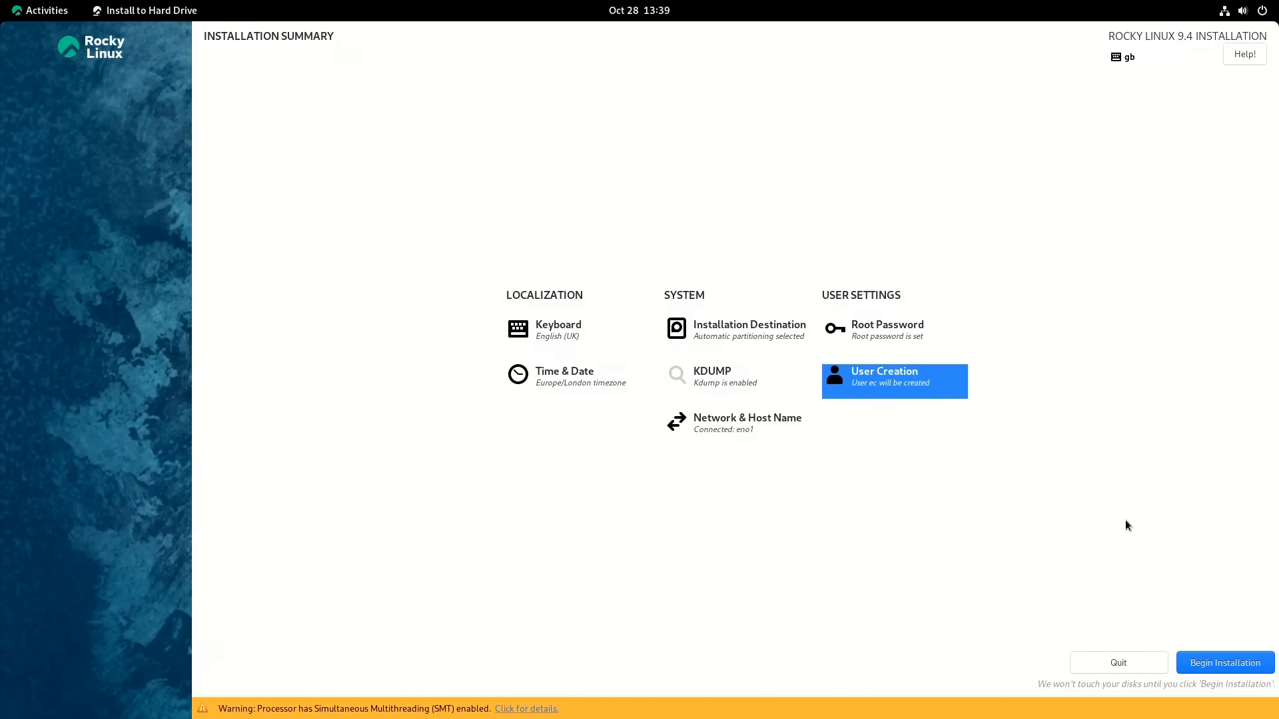
Run the Rocky Linux installation, finish the installer and restart the computer from the live session.
{"action": "left_click", "coordinate": [1238, 663]}
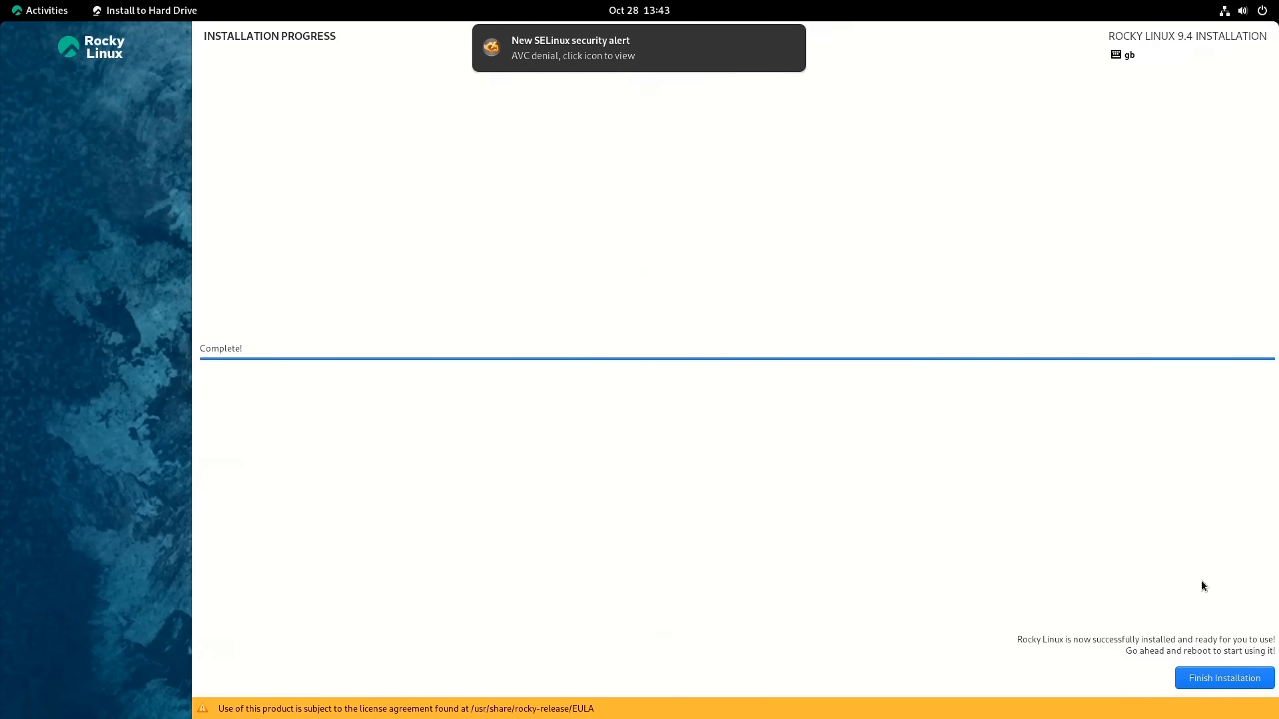
{"action": "left_click", "coordinate": [1223, 681]}
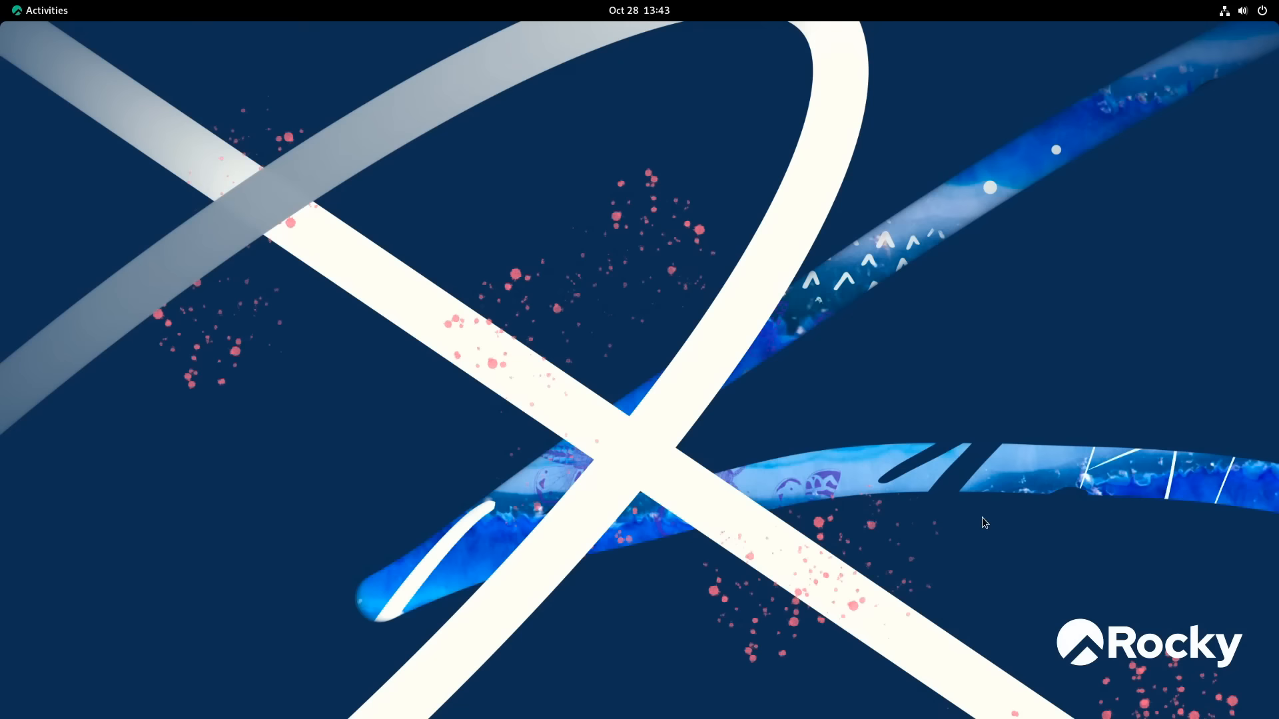
{"action": "left_click", "coordinate": [1261, 14]}
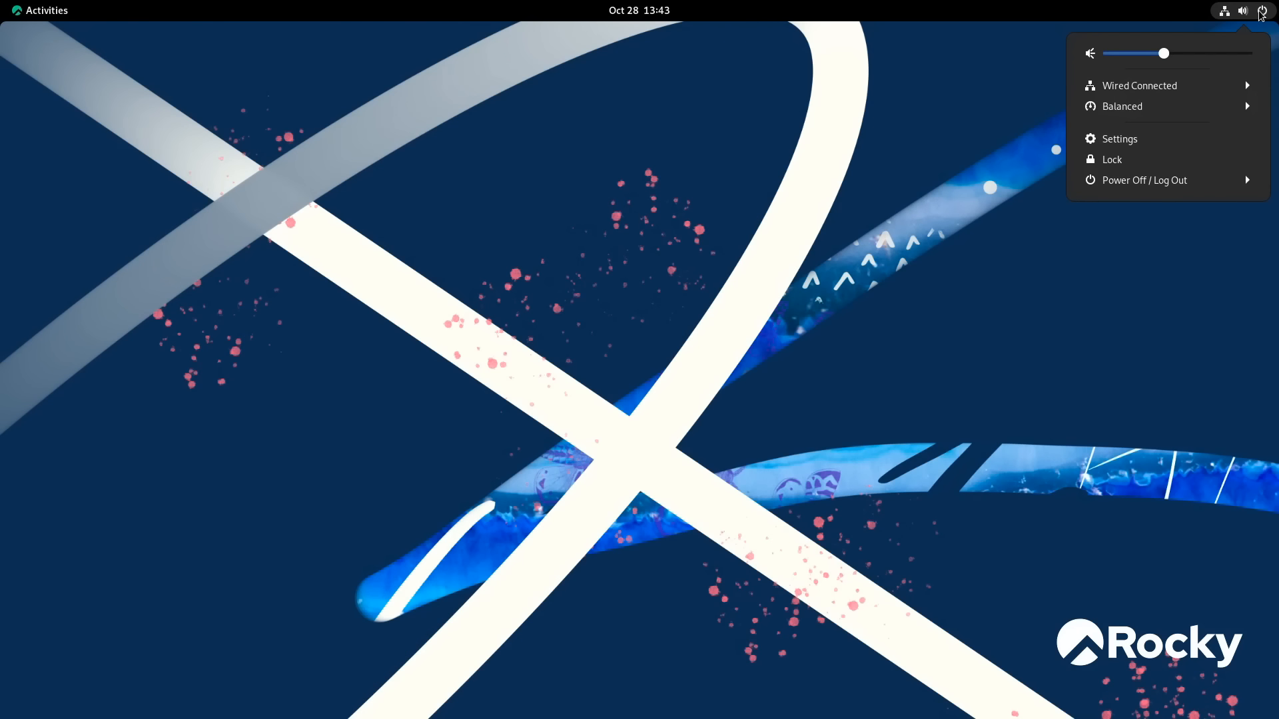
{"action": "left_click", "coordinate": [1206, 180]}
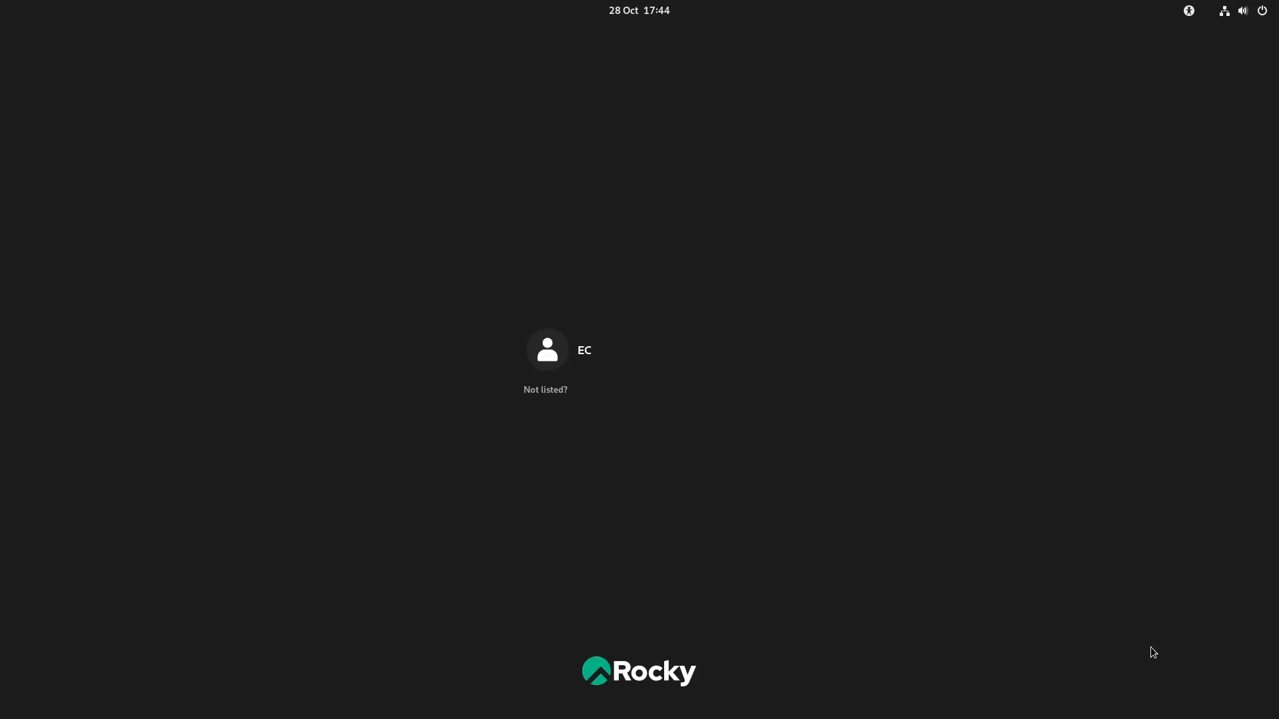
Log in to the newly created user account with its password and decline the welcome tour.
{"action": "left_click", "coordinate": [598, 349]}
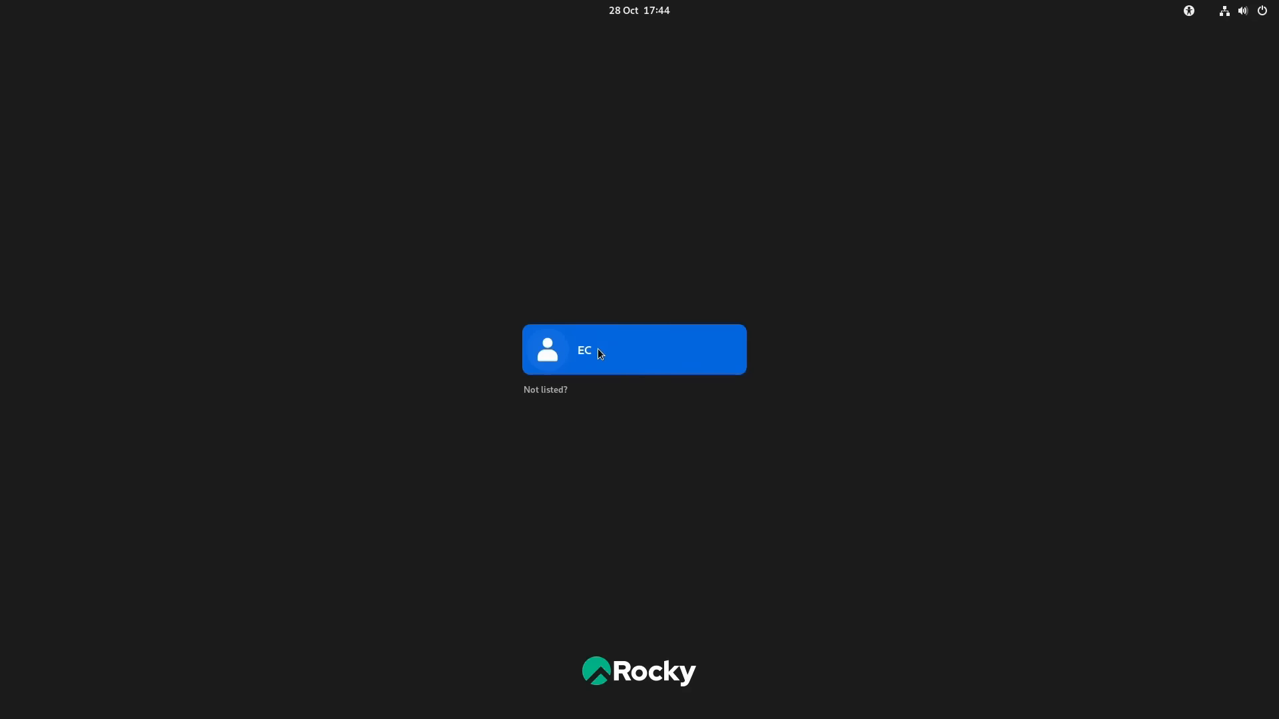
{"action": "type", "text": "**********"}
{"action": "key", "text": "Return"}
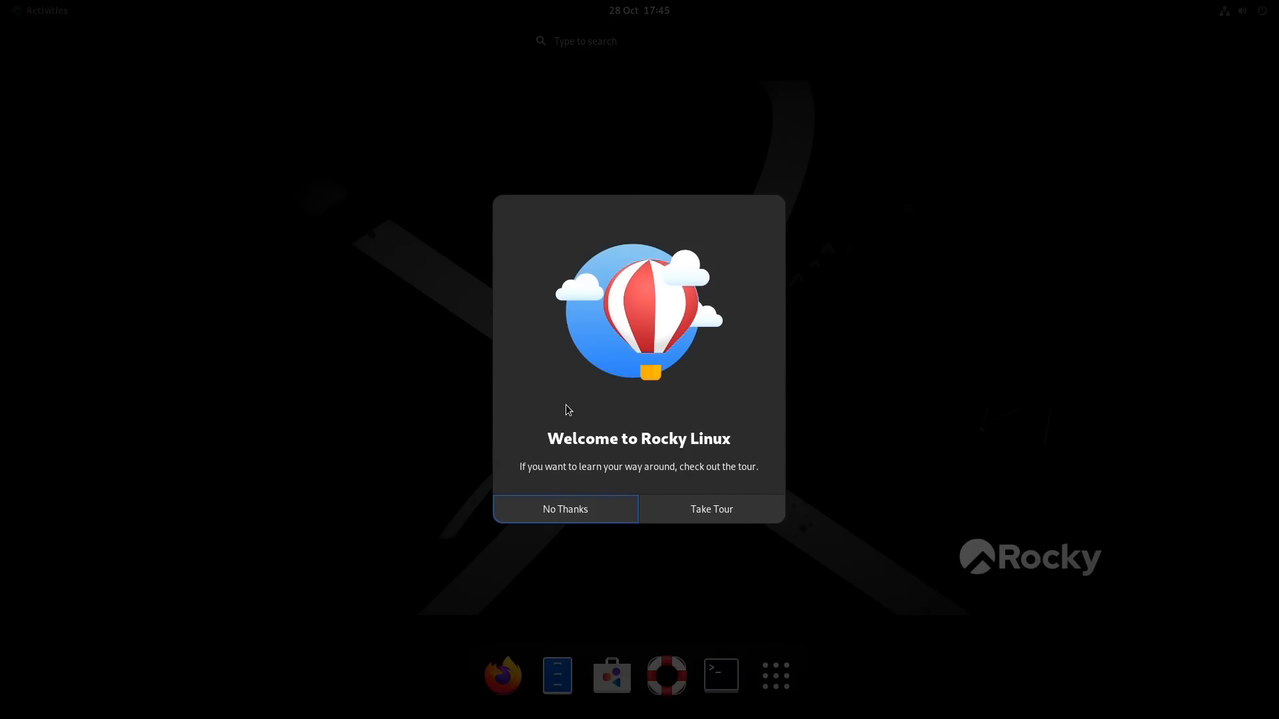
{"action": "left_click", "coordinate": [548, 518]}
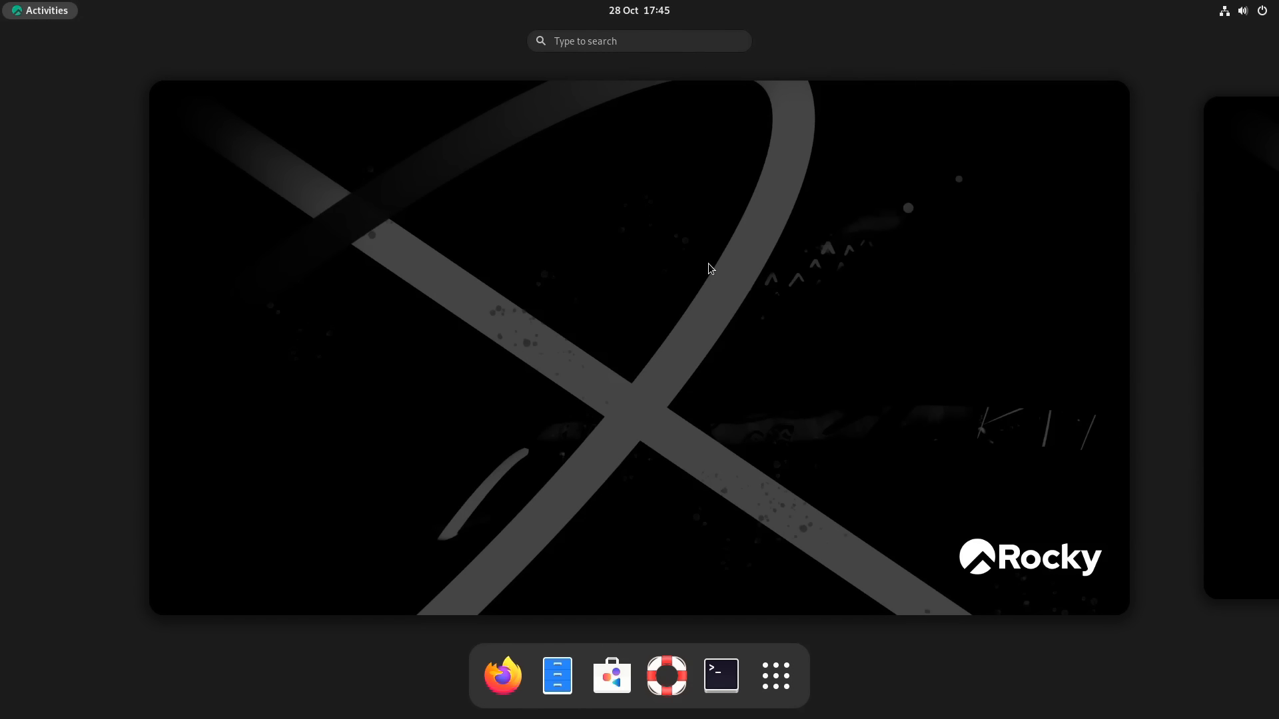
Turn on Large Text in the Accessibility settings.
{"action": "left_click", "coordinate": [1252, 16]}
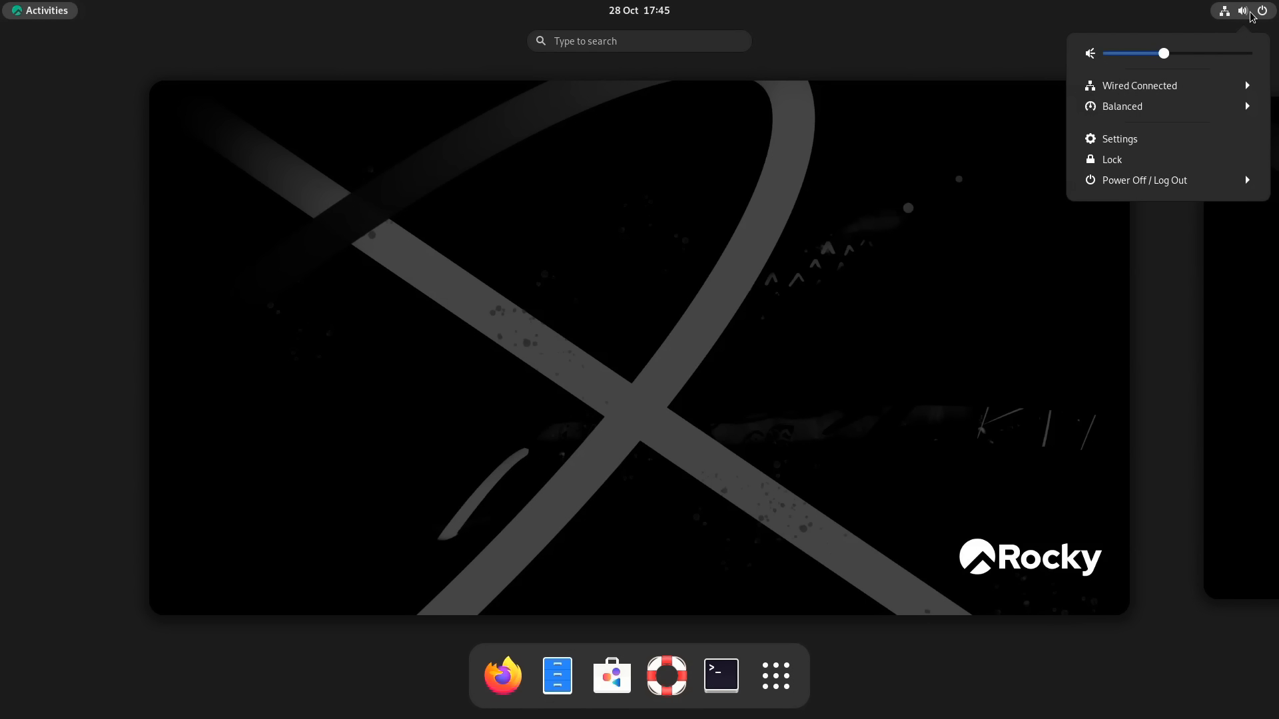
{"action": "left_click", "coordinate": [1151, 146]}
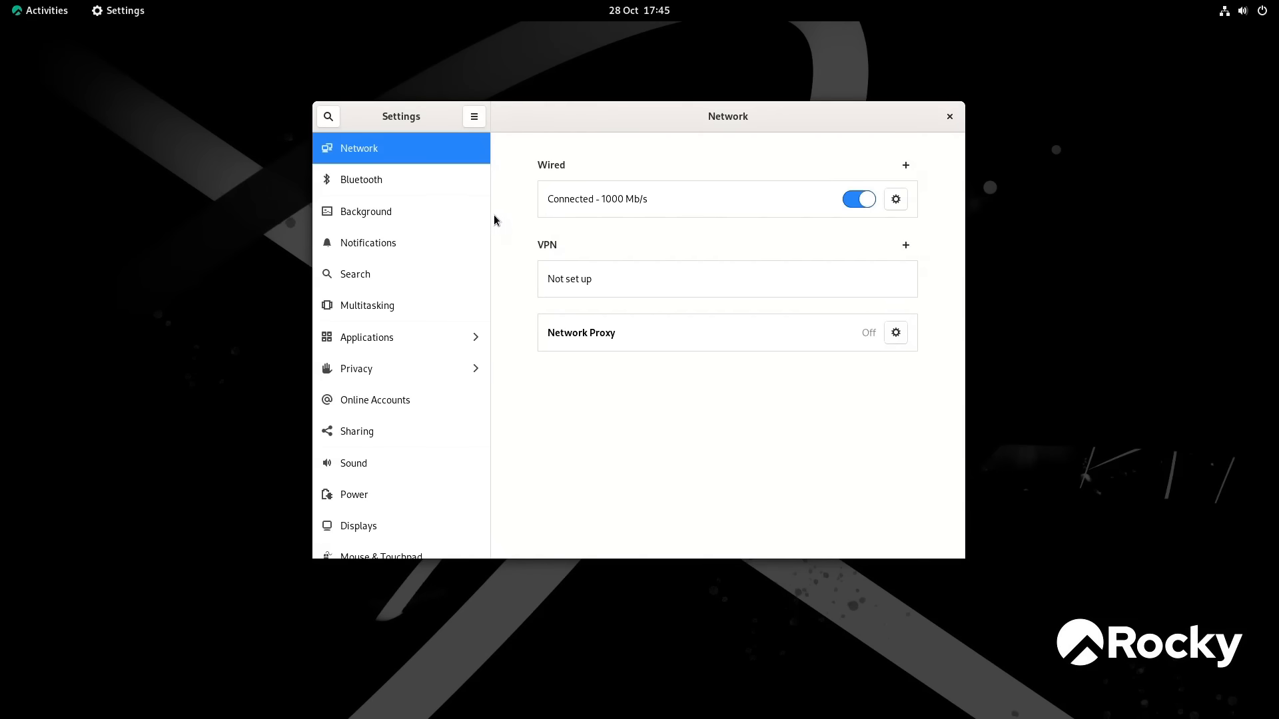
{"action": "left_click_drag", "start_coordinate": [488, 228], "coordinate": [473, 417]}
{"action": "left_click", "coordinate": [397, 423]}
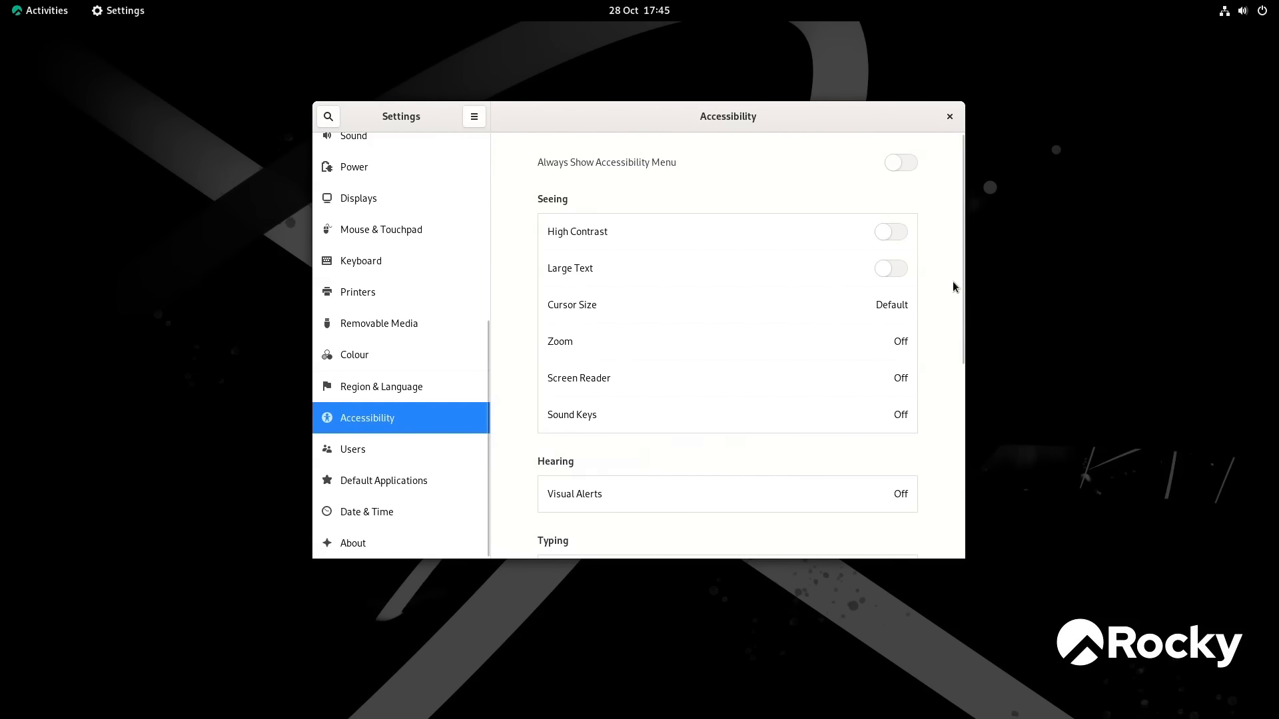
{"action": "left_click", "coordinate": [899, 276]}
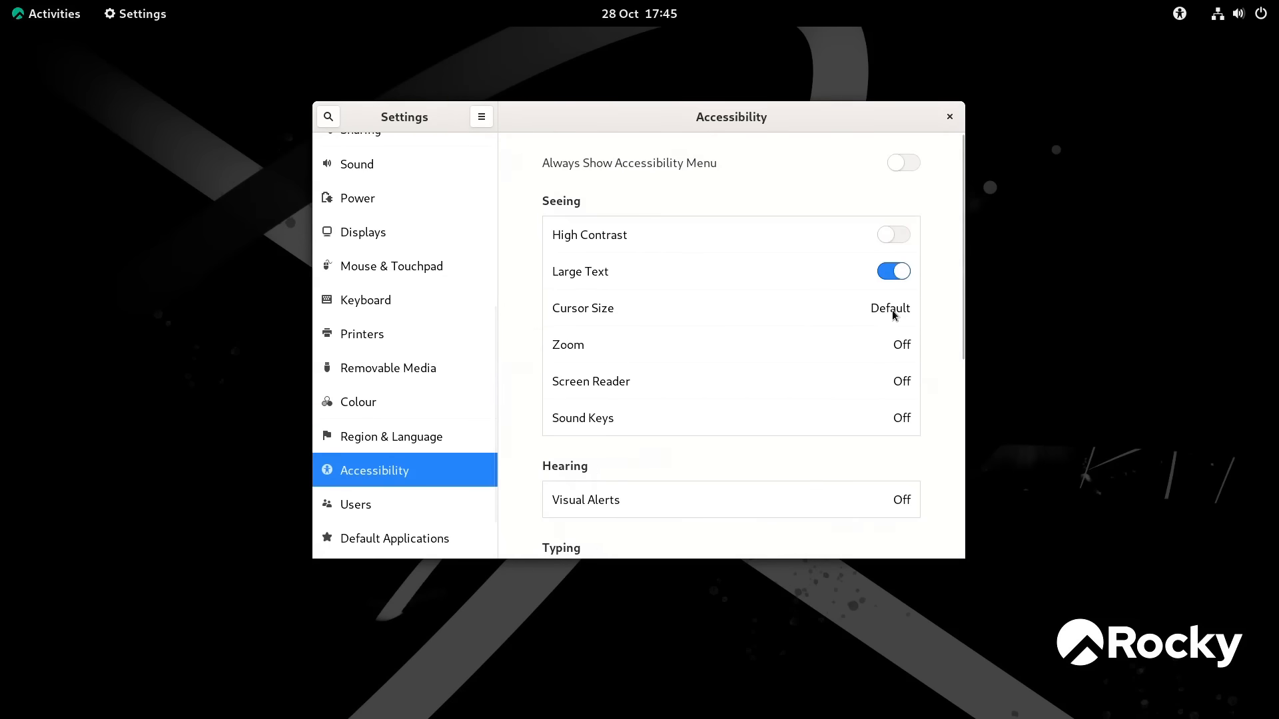
Set the cursor size to Large and close the settings.
{"action": "left_click", "coordinate": [891, 311]}
{"action": "left_click", "coordinate": [669, 363]}
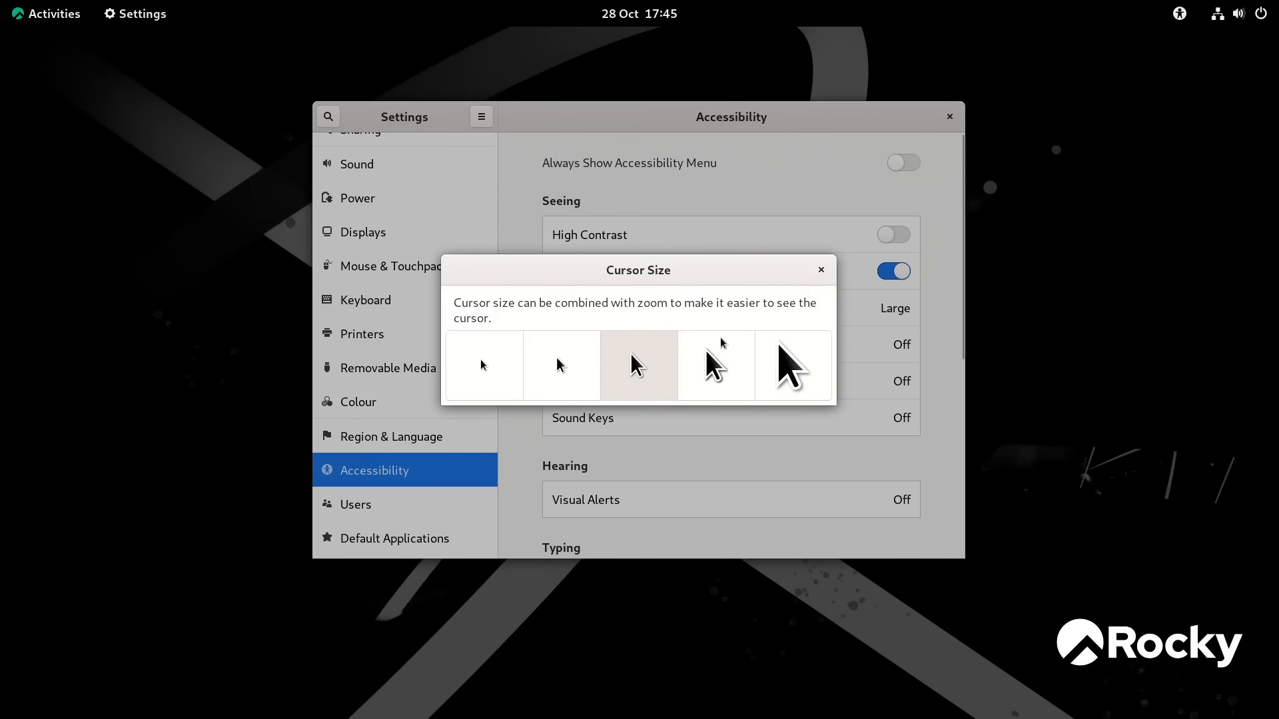
{"action": "left_click", "coordinate": [821, 270]}
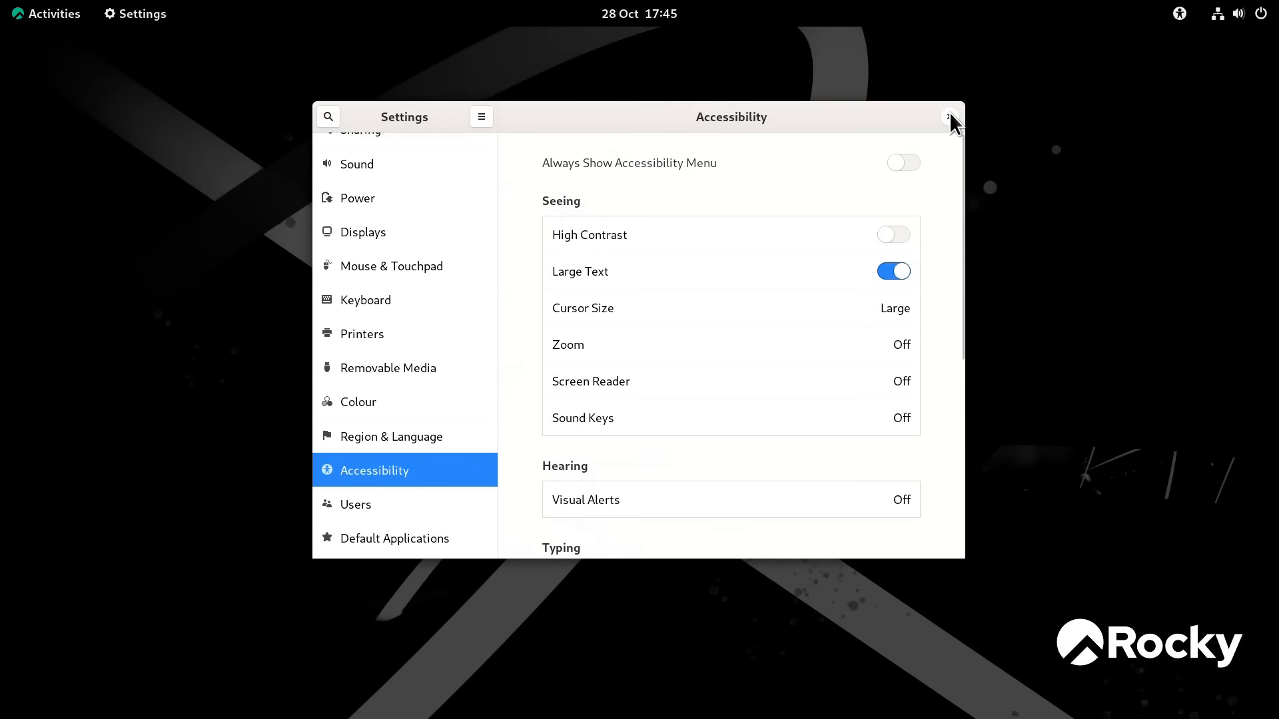
{"action": "left_click", "coordinate": [951, 118]}
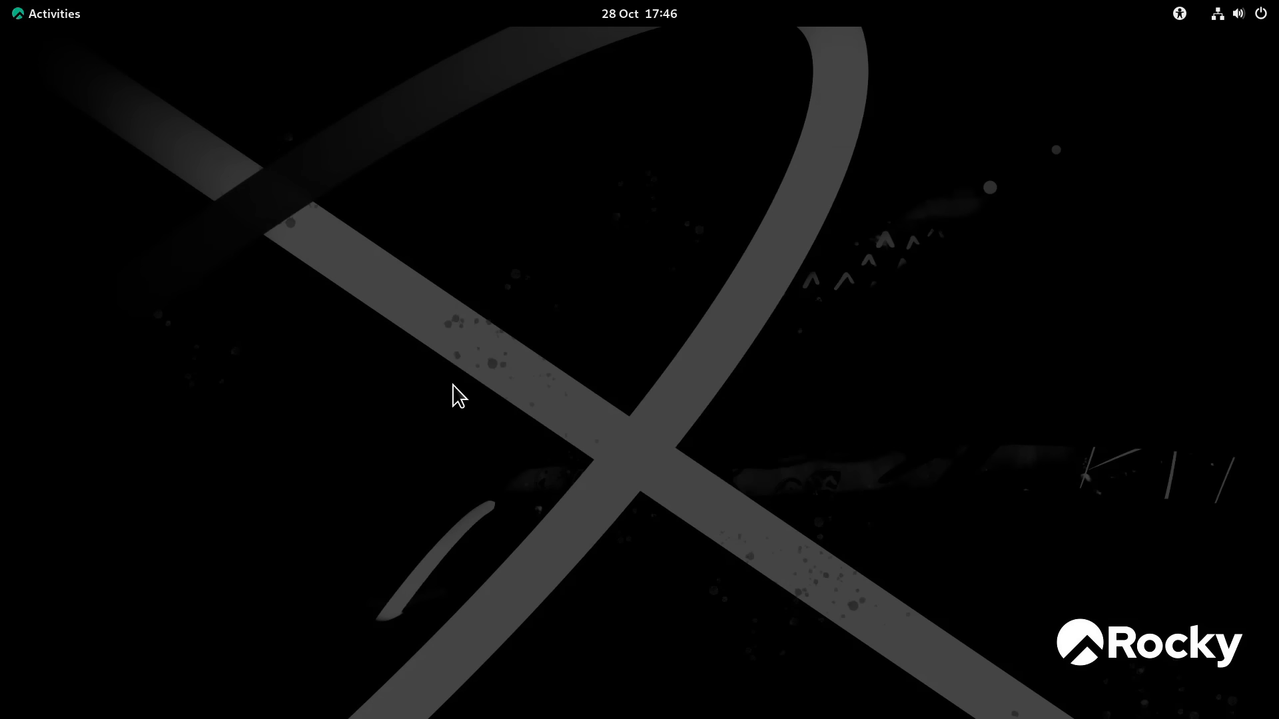
Examine the installed applications, including the Utilities folder, and view the home folder in Files before closing it.
{"action": "left_click", "coordinate": [42, 19]}
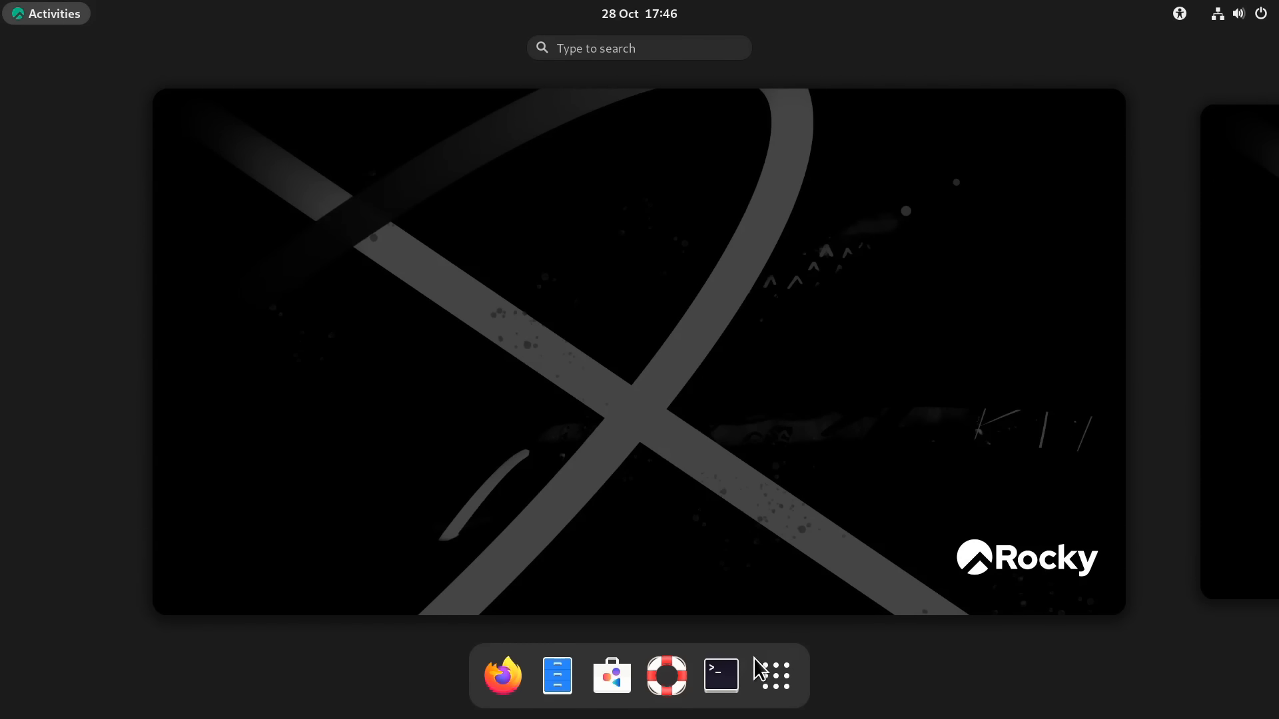
{"action": "left_click", "coordinate": [777, 681]}
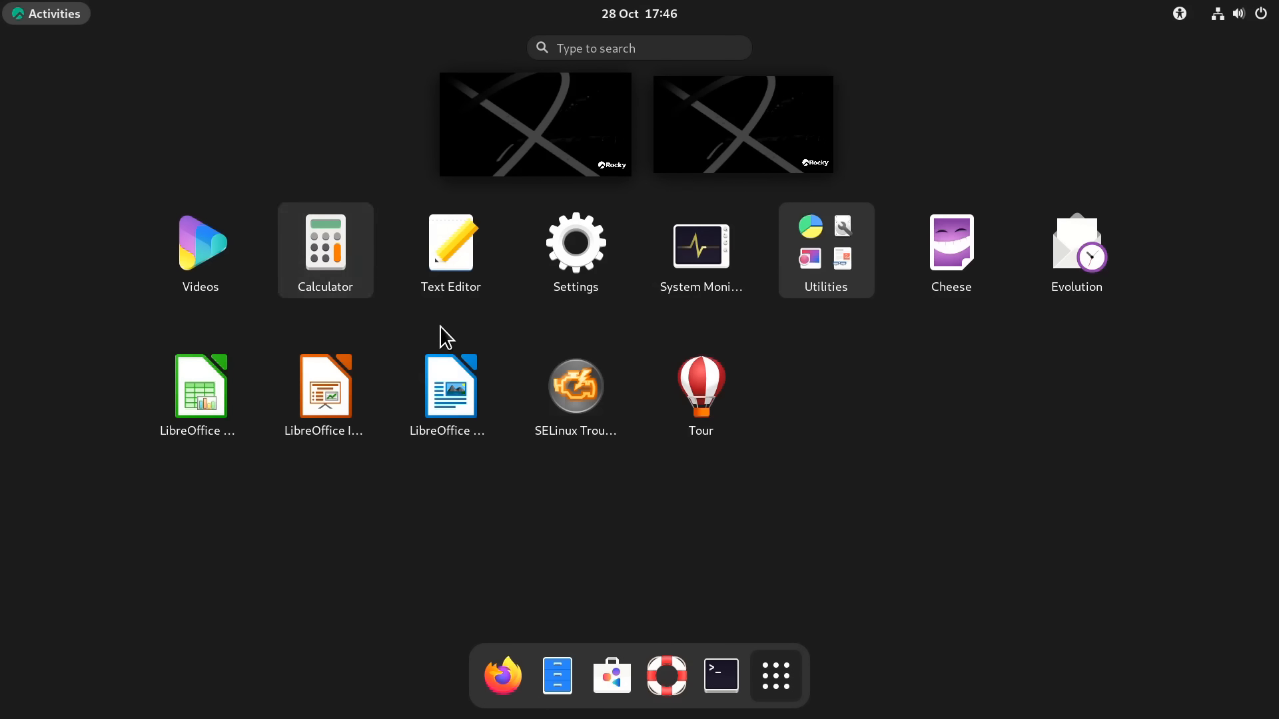
{"action": "left_click", "coordinate": [793, 240]}
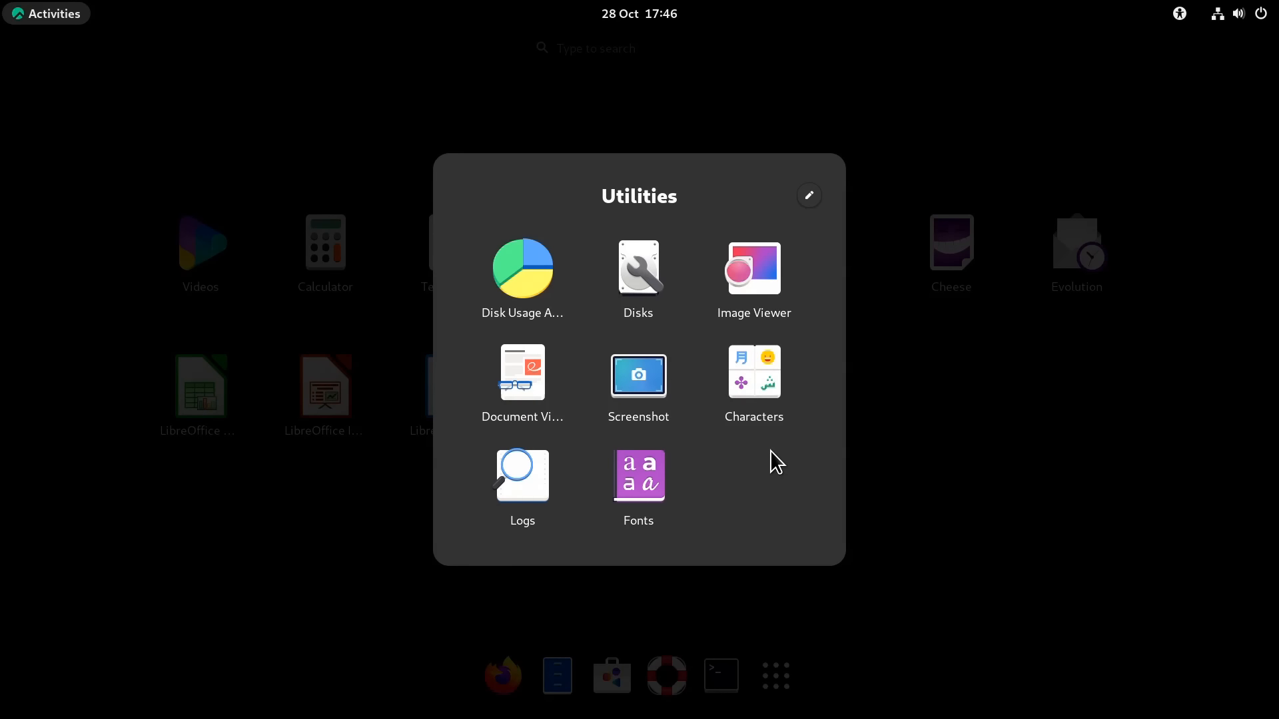
{"action": "left_click", "coordinate": [918, 568]}
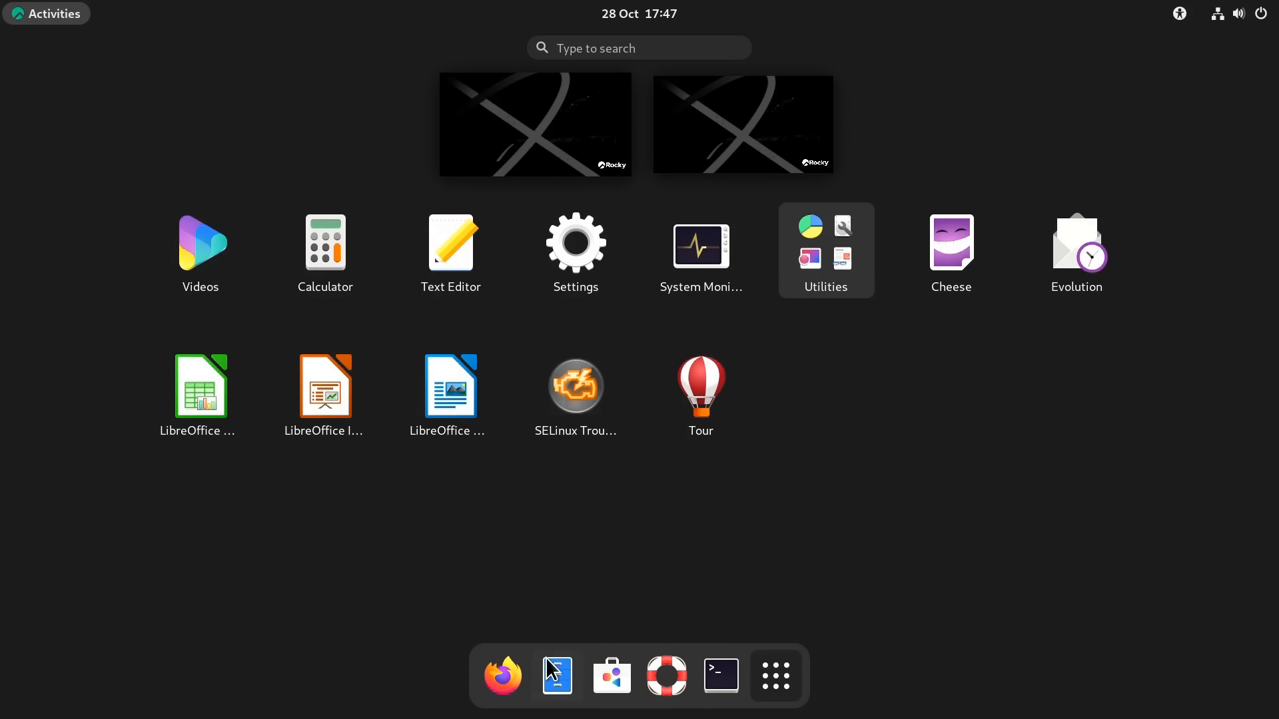
{"action": "left_click", "coordinate": [557, 676]}
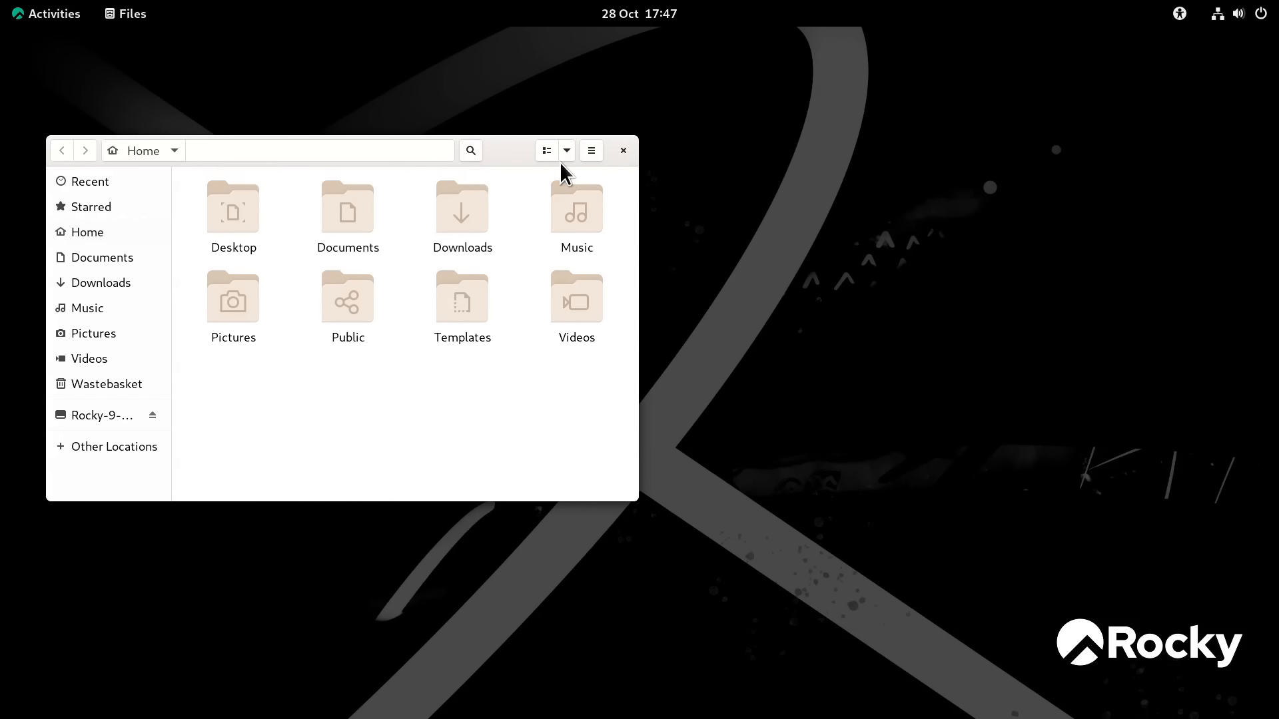
{"action": "left_click", "coordinate": [624, 154]}
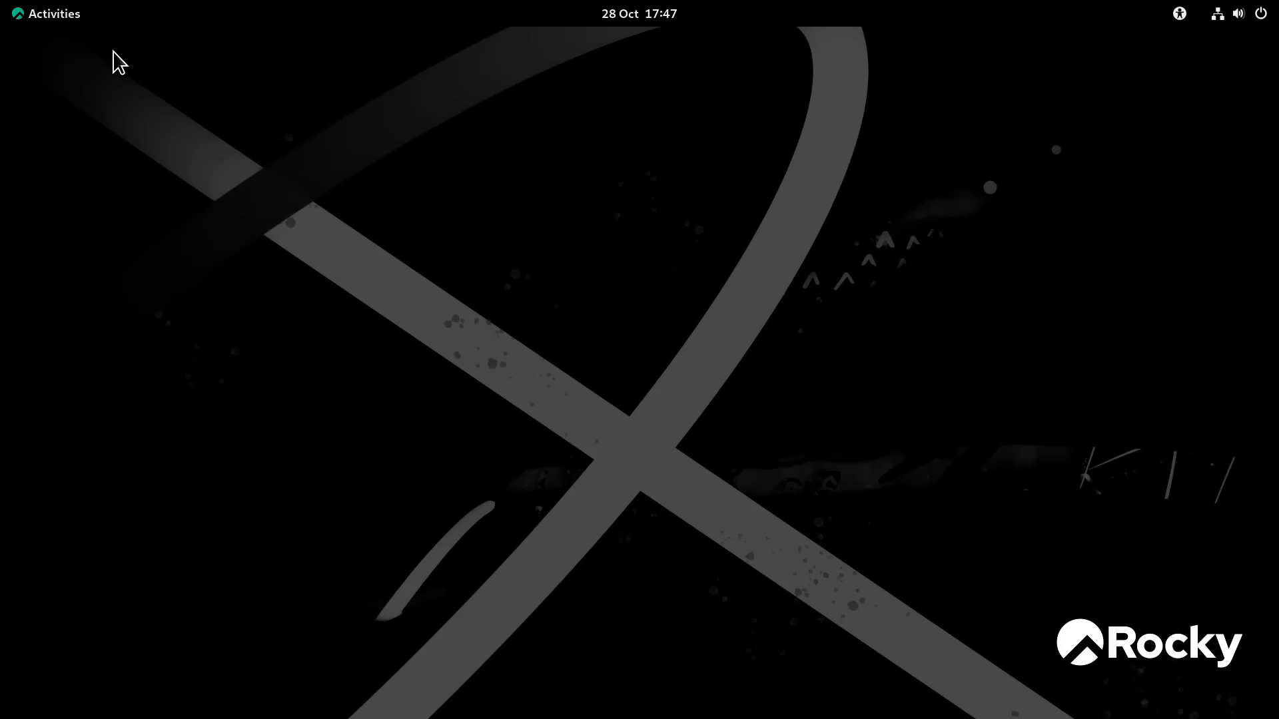
Switch to the Software application and pass its welcome screen to reach the software categories.
{"action": "left_click", "coordinate": [72, 15]}
{"action": "left_click", "coordinate": [611, 676]}
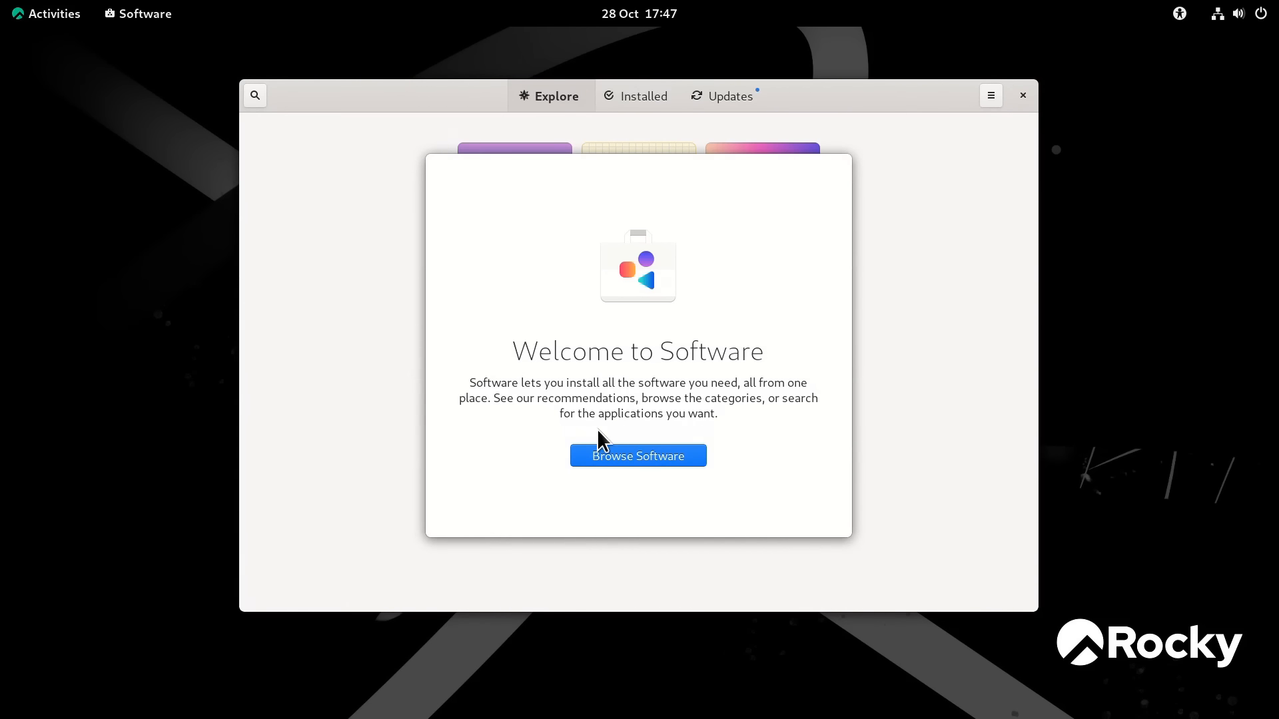
{"action": "left_click", "coordinate": [636, 456]}
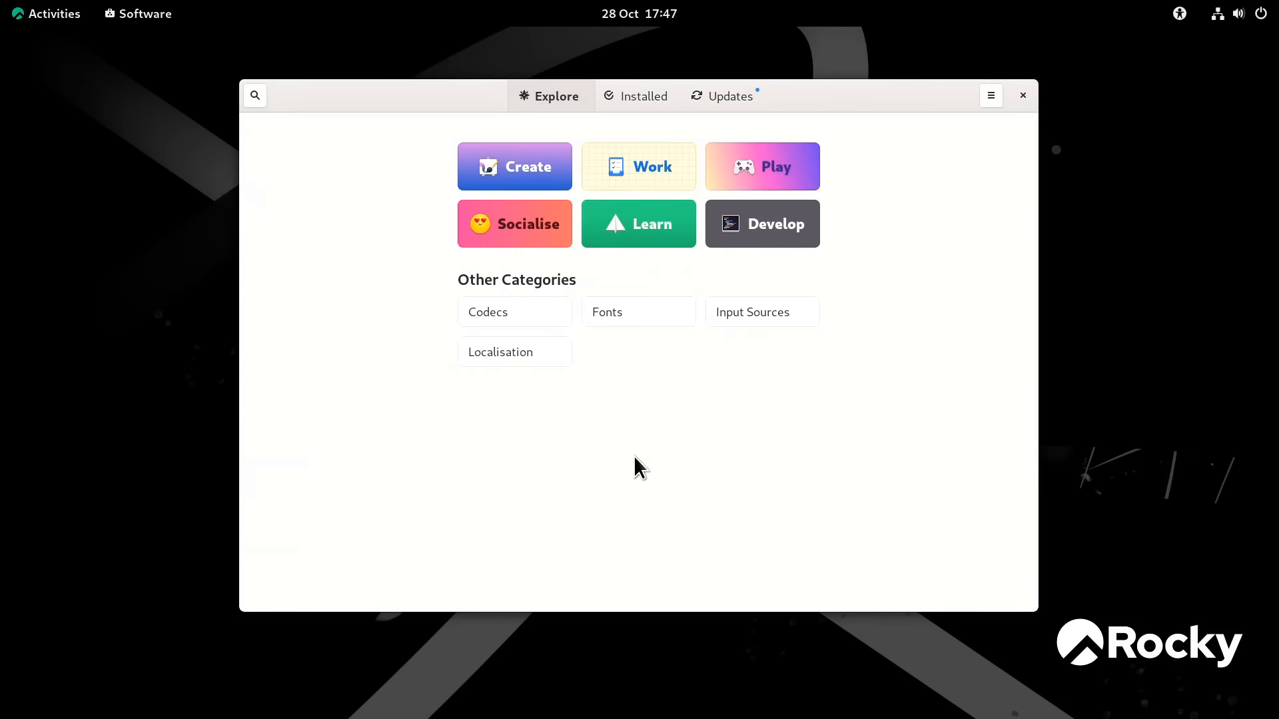
Find GNOME Tweaks in the software catalogue and install it, authenticating with the administrator password.
{"action": "left_click", "coordinate": [255, 95]}
{"action": "type", "text": "G"}
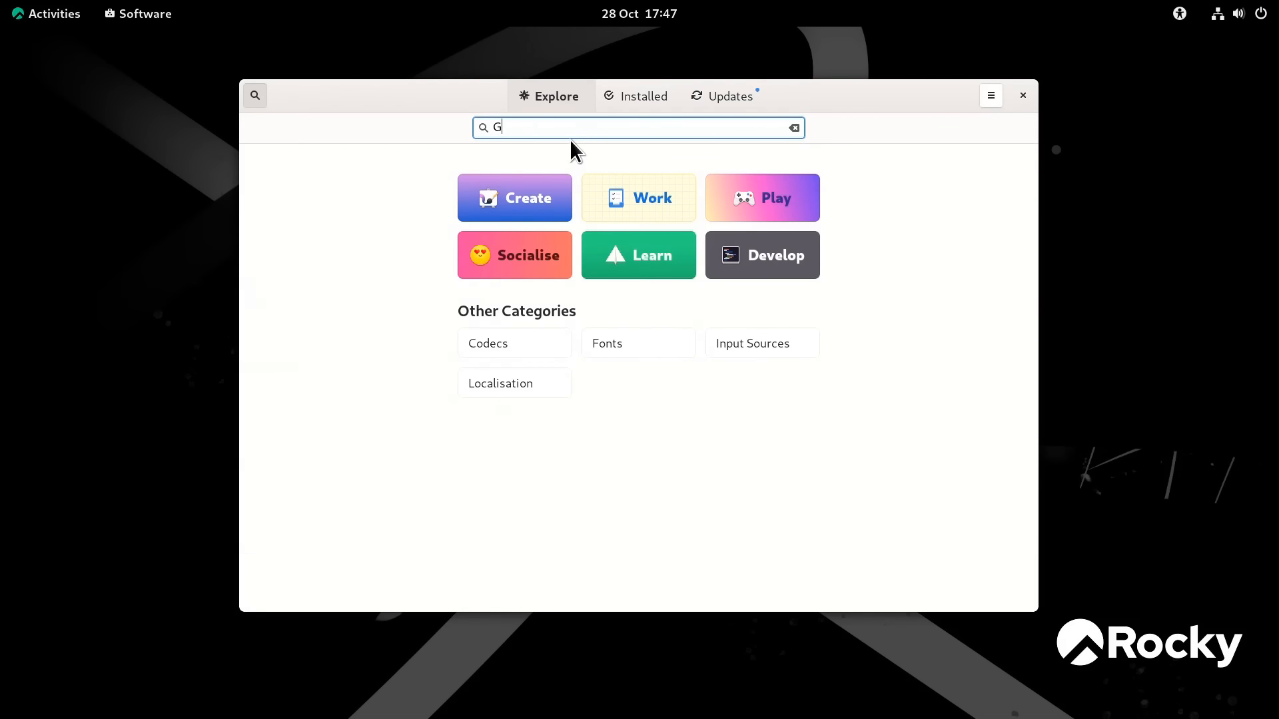
{"action": "type", "text": "NOME Twe"}
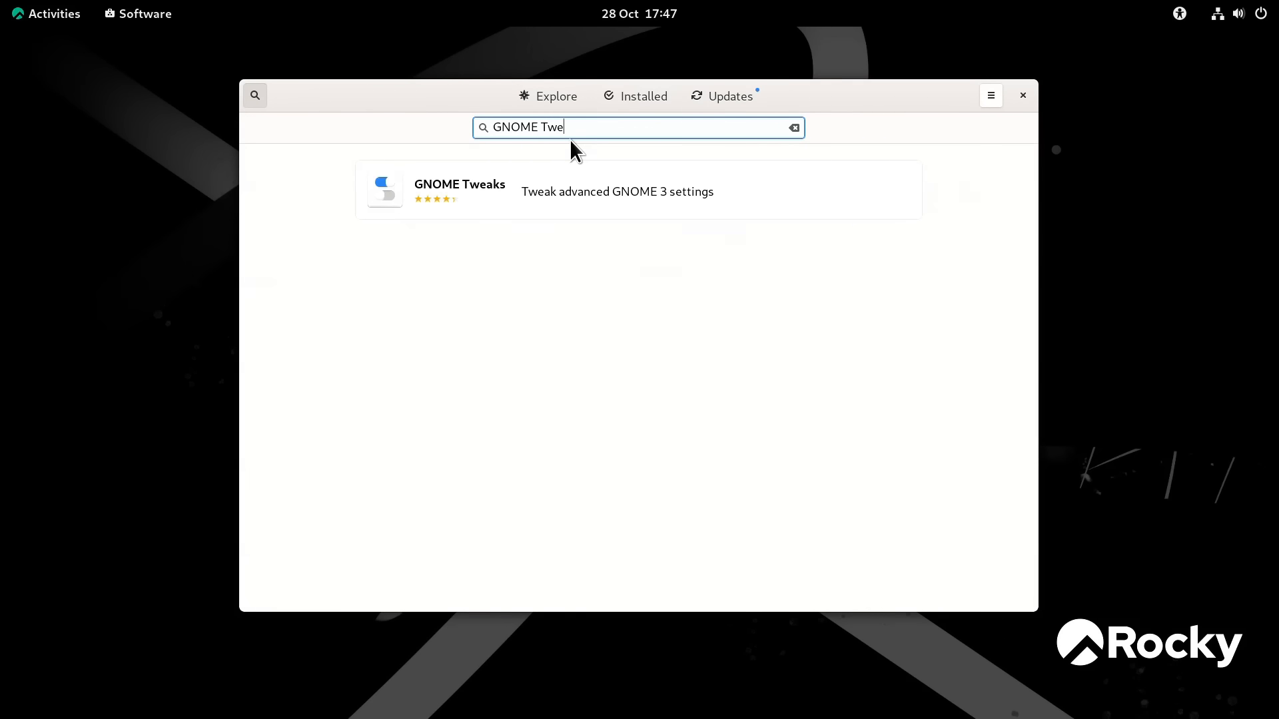
{"action": "left_click", "coordinate": [456, 191]}
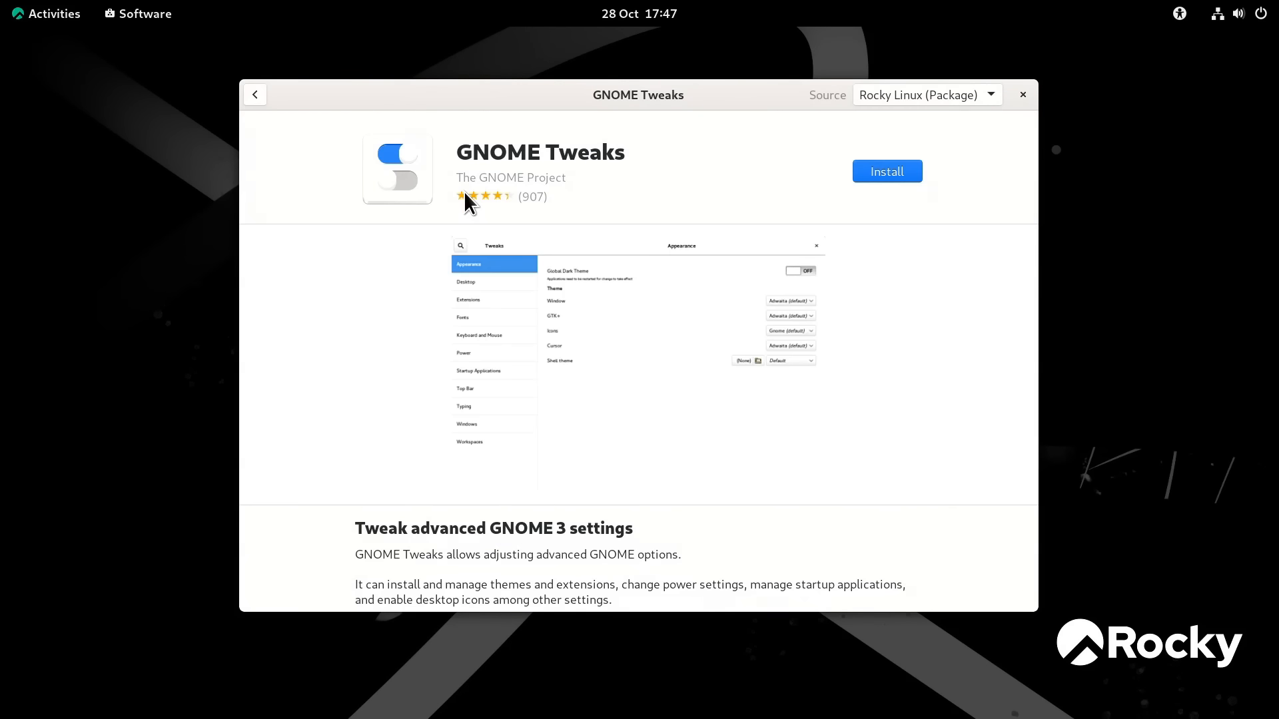
{"action": "left_click", "coordinate": [880, 172]}
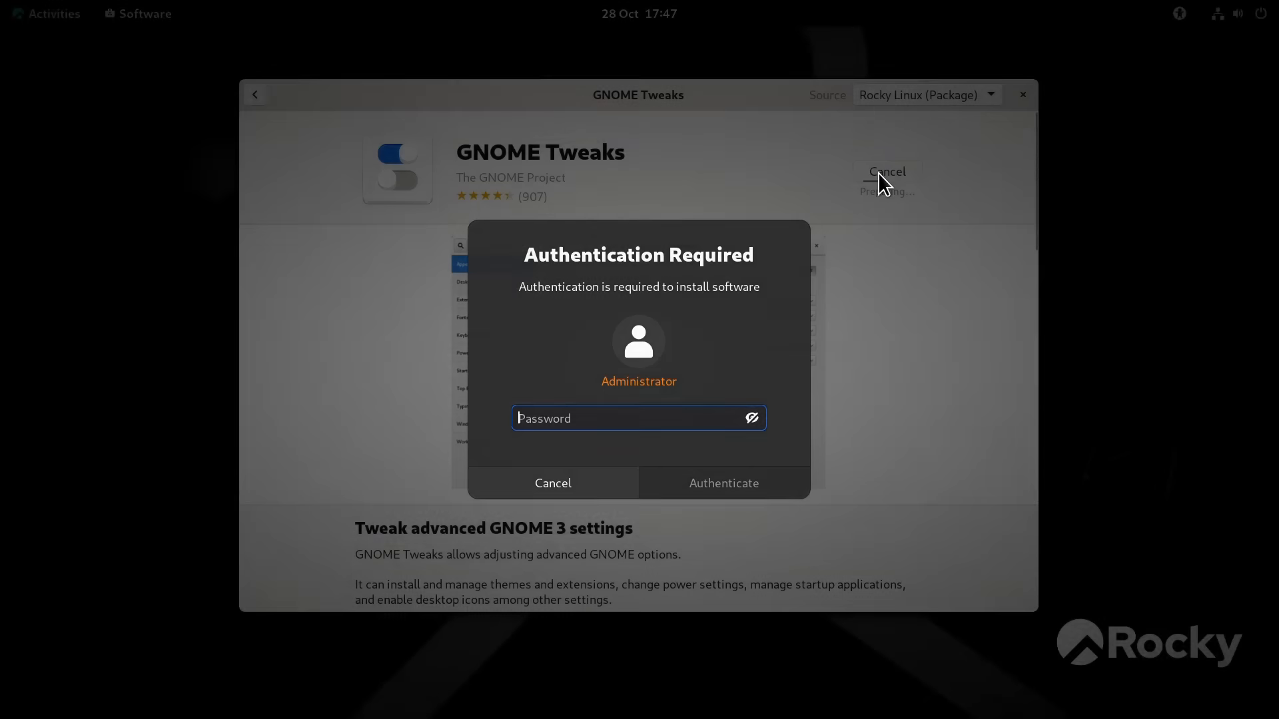
{"action": "type", "text": "•••••••••••"}
{"action": "key", "text": "Return"}
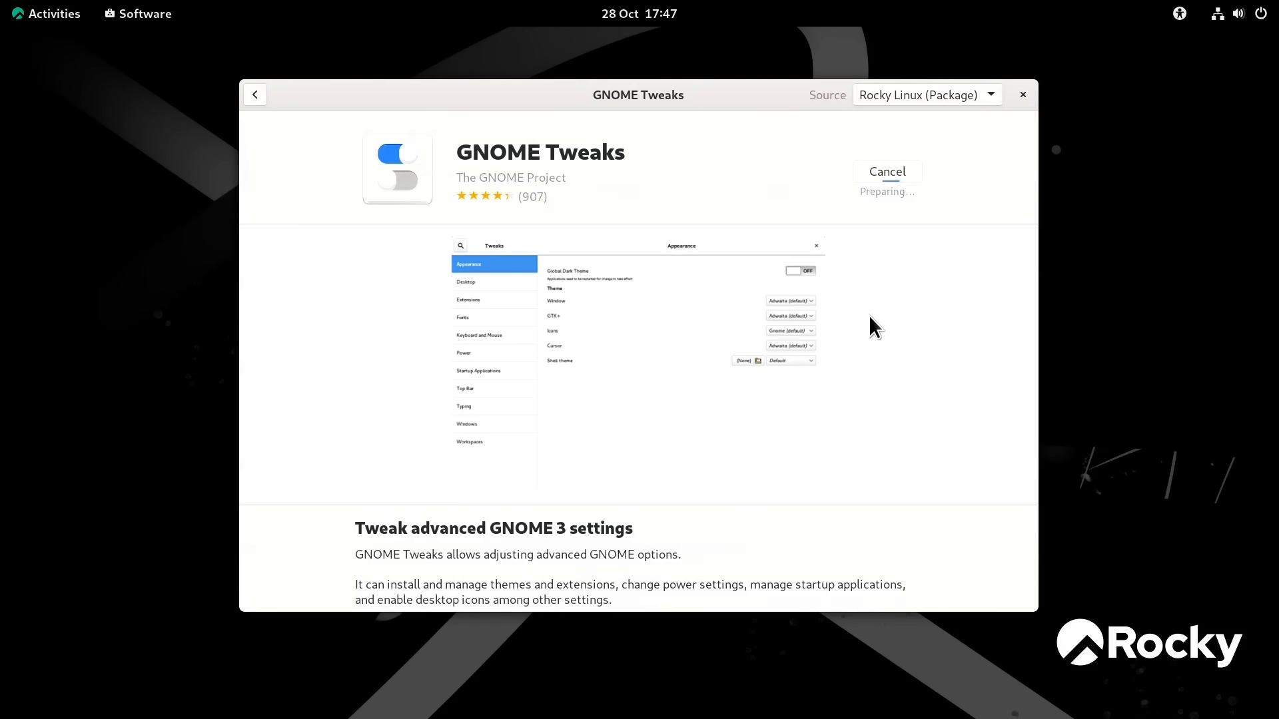
Open the installed Tweaks application and turn on the Maximise button for window titlebars.
{"action": "left_click", "coordinate": [850, 171]}
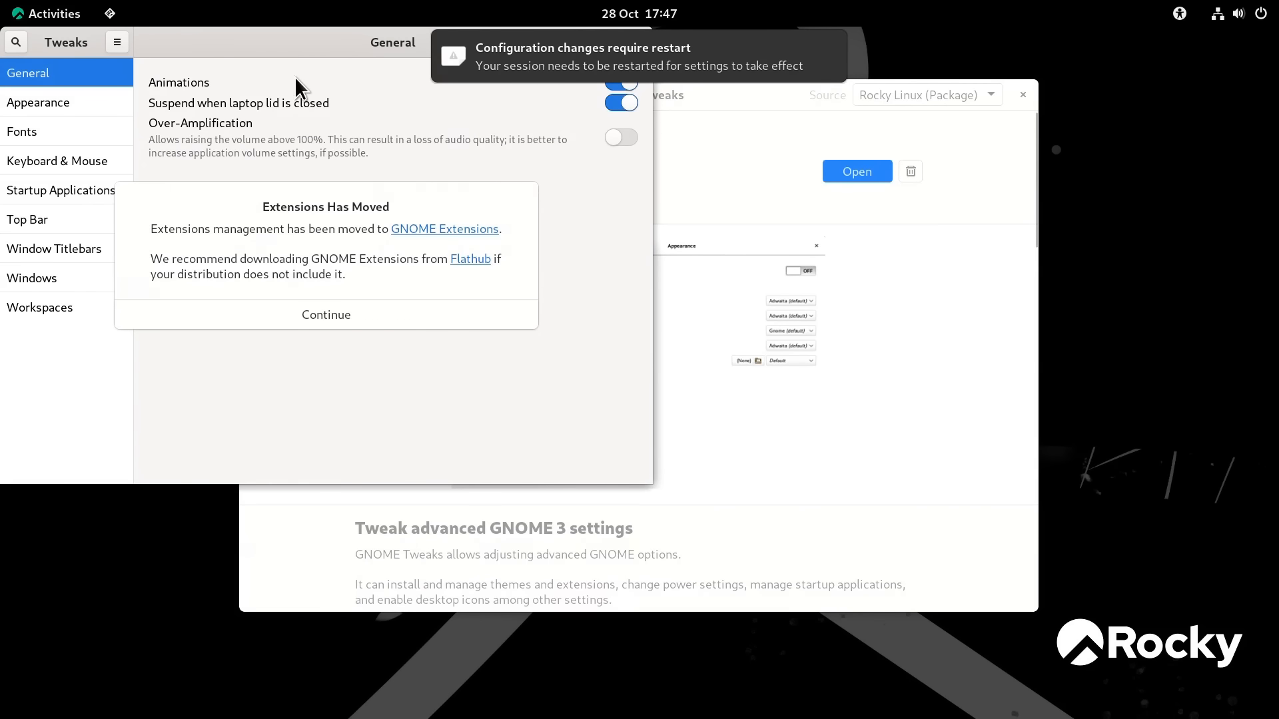
{"action": "left_click", "coordinate": [328, 303]}
{"action": "left_click_drag", "start_coordinate": [253, 32], "coordinate": [523, 168]}
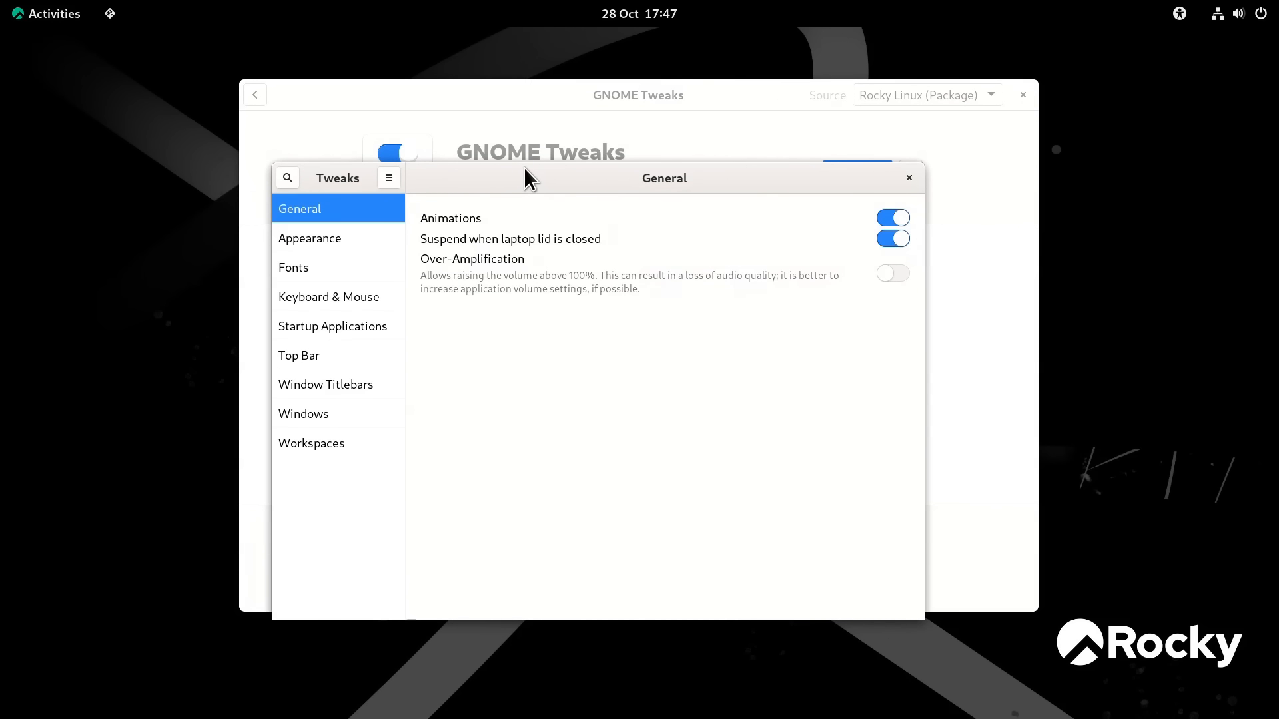
{"action": "left_click", "coordinate": [368, 391]}
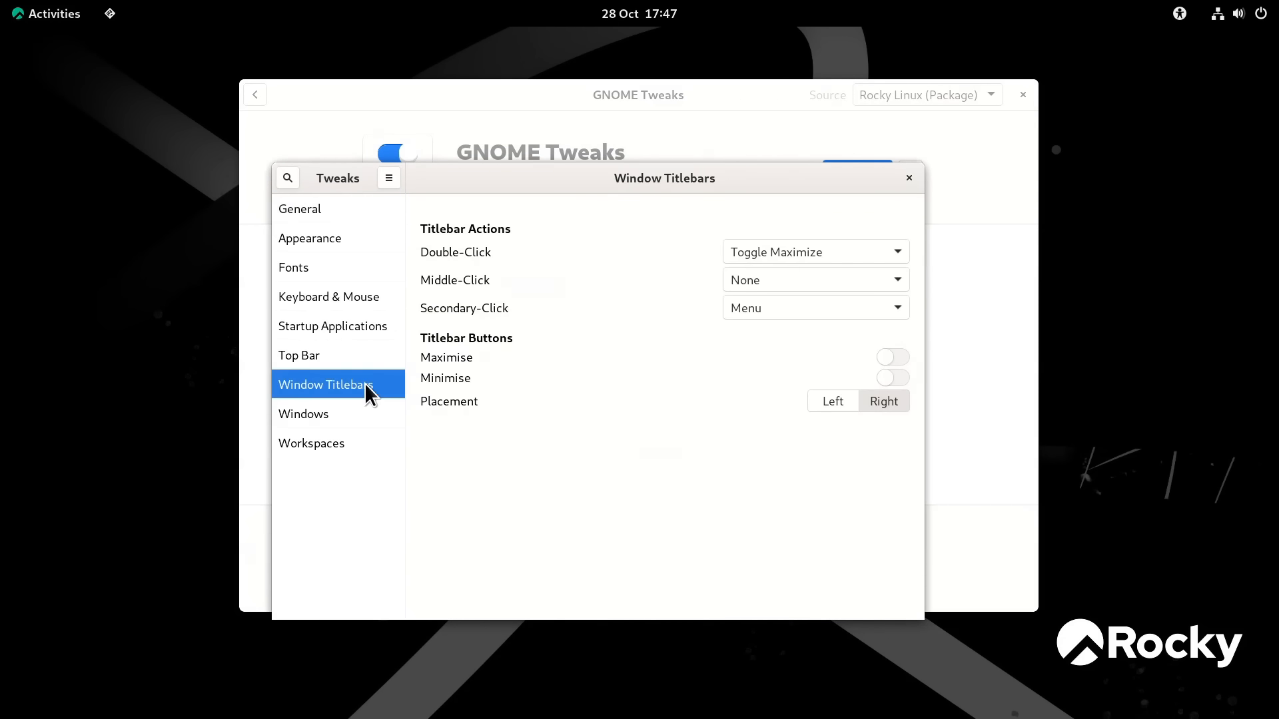
{"action": "left_click", "coordinate": [897, 355]}
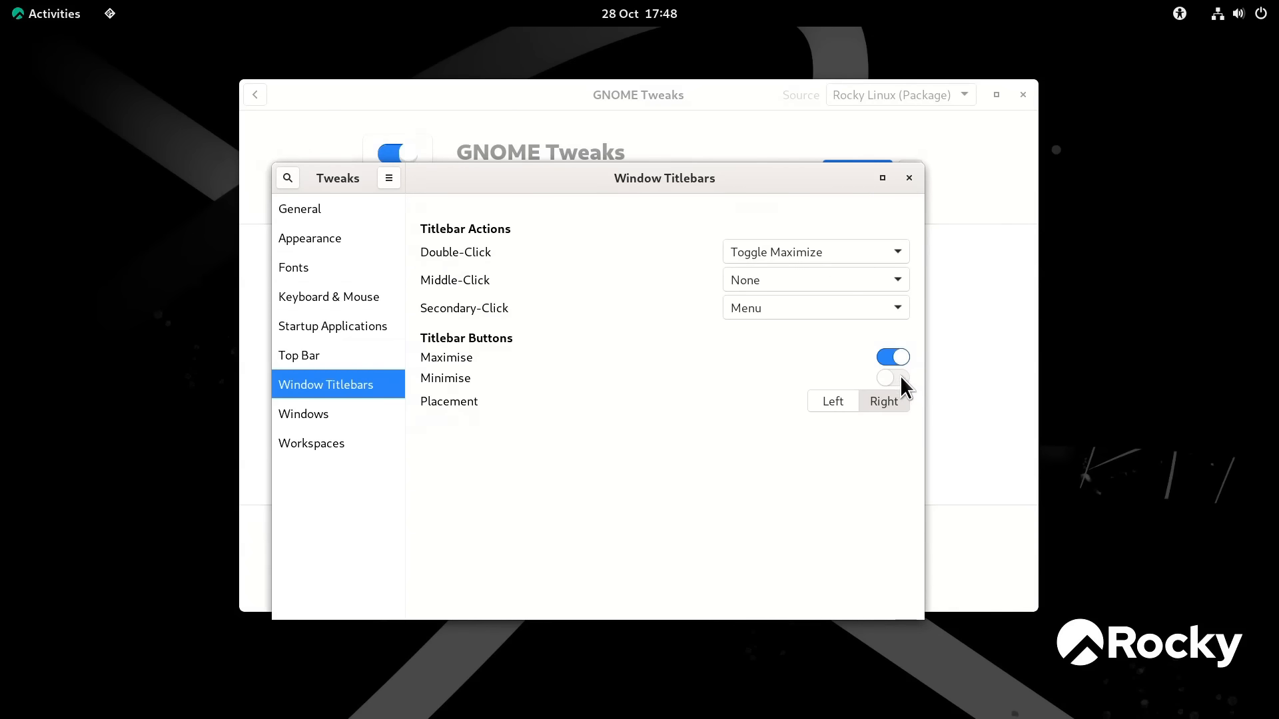
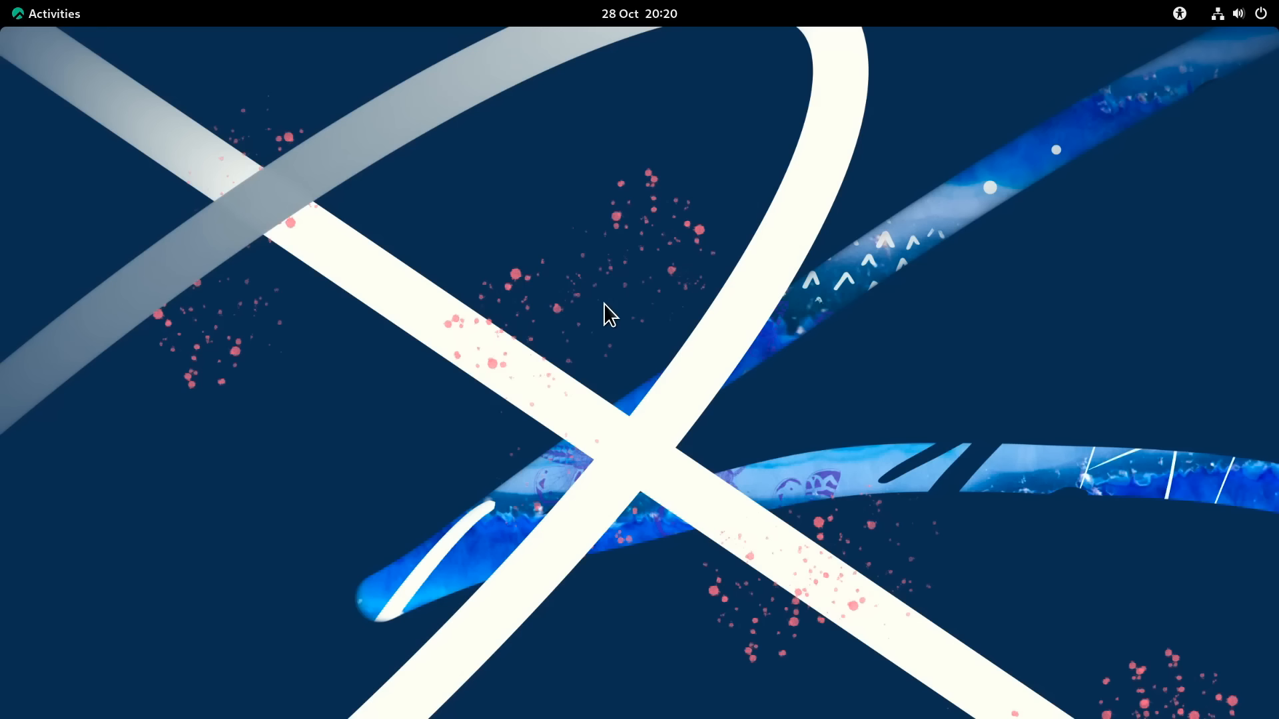
Switch to Firefox, look through the open NVIDIA driver and CUDA installation guides for Rocky Linux, and minimise the browser.
{"action": "key", "text": "super"}
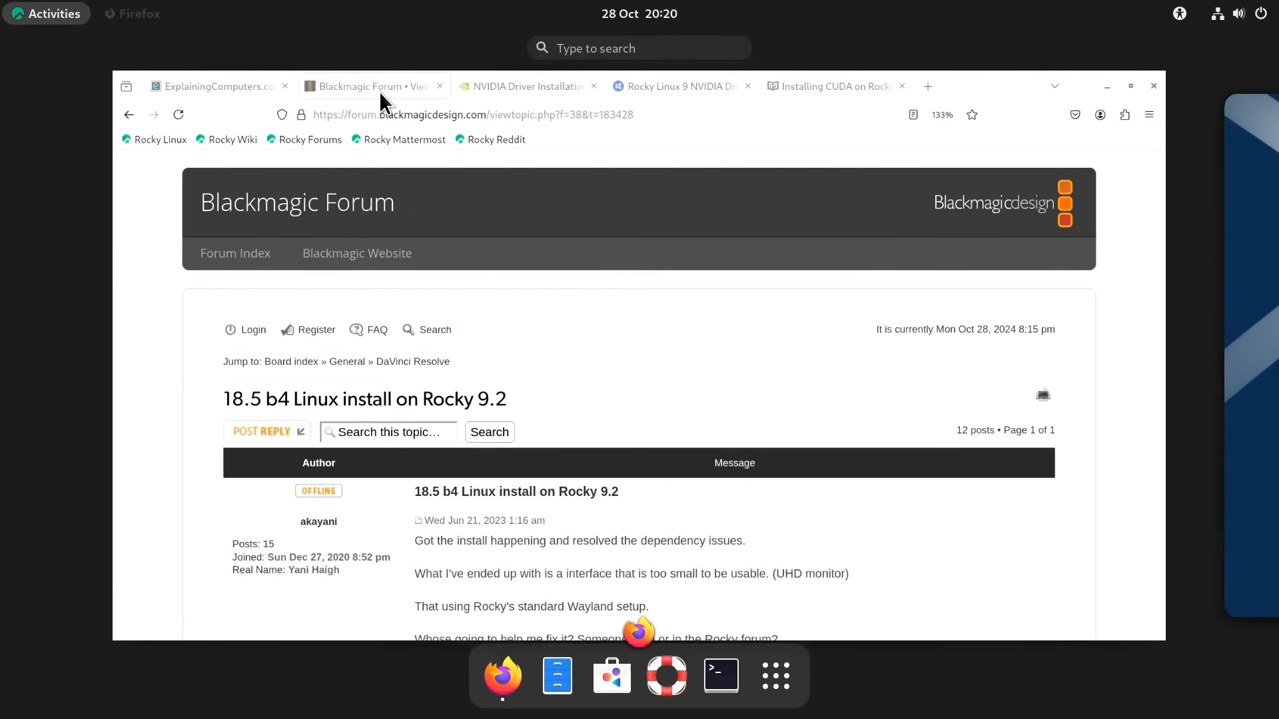
{"action": "left_click", "coordinate": [378, 92]}
{"action": "left_click", "coordinate": [466, 41]}
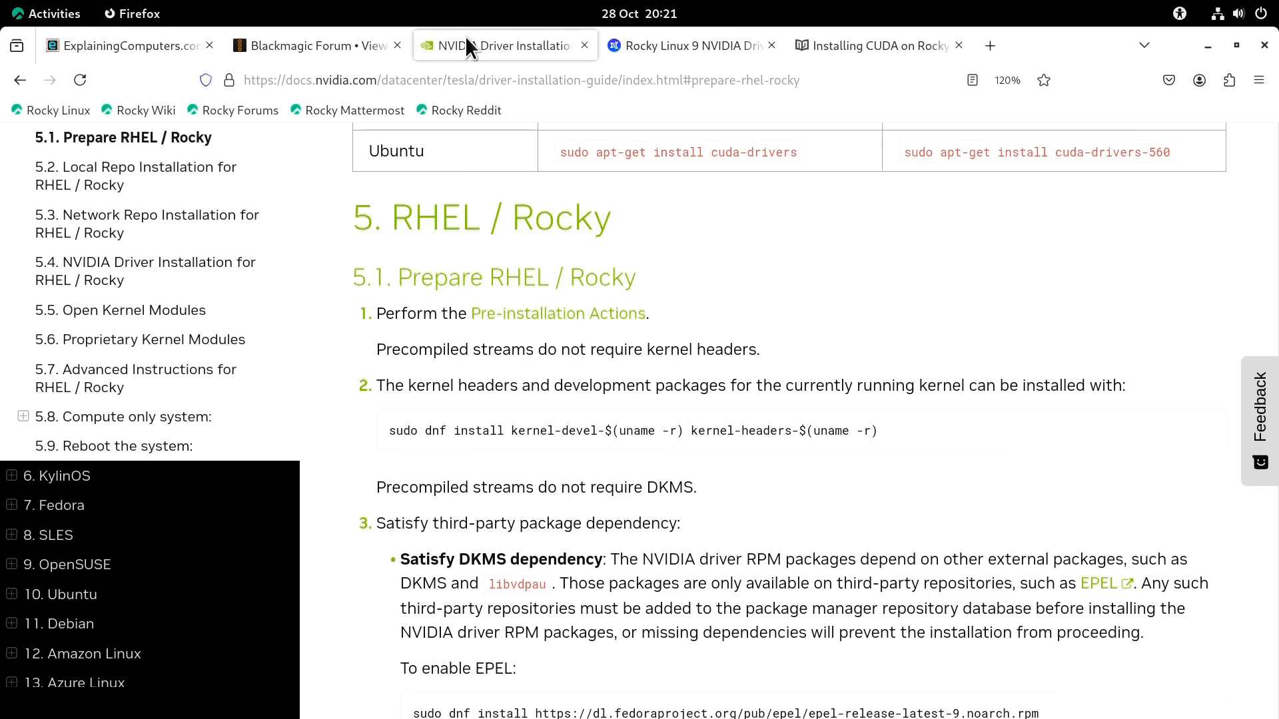
{"action": "left_click", "coordinate": [642, 39]}
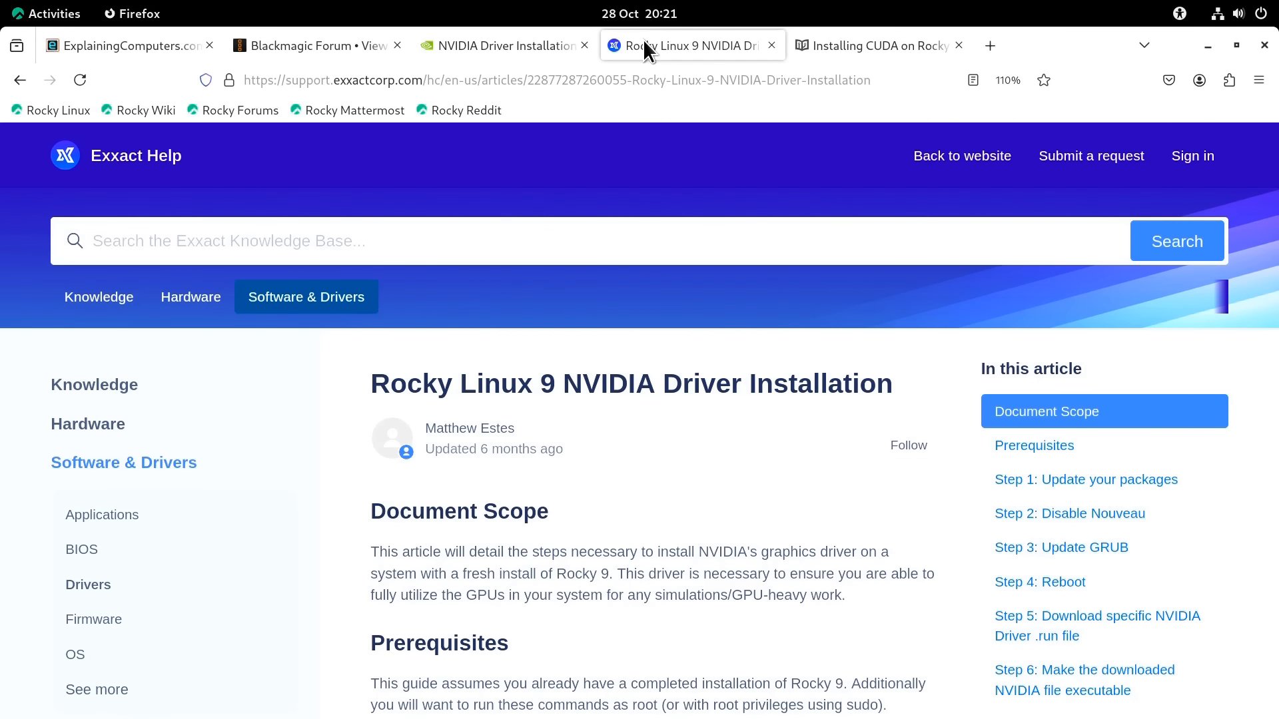
{"action": "left_click", "coordinate": [904, 48]}
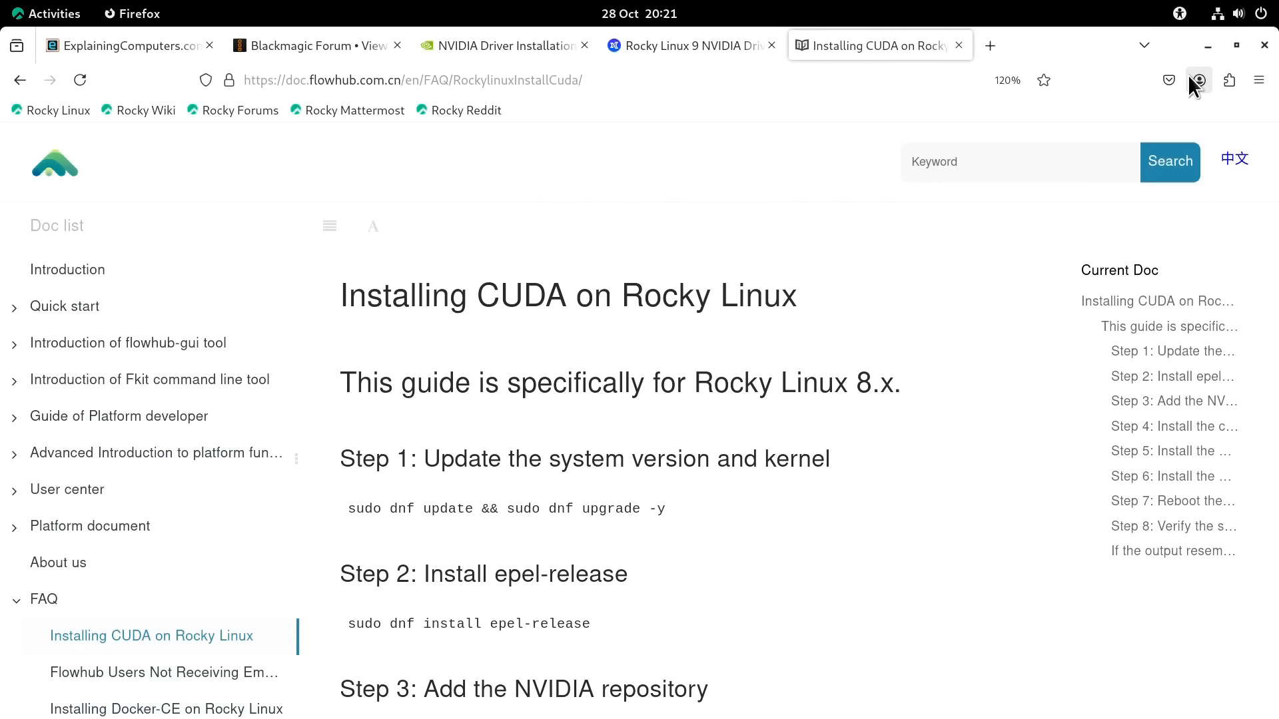
{"action": "left_click", "coordinate": [1203, 43]}
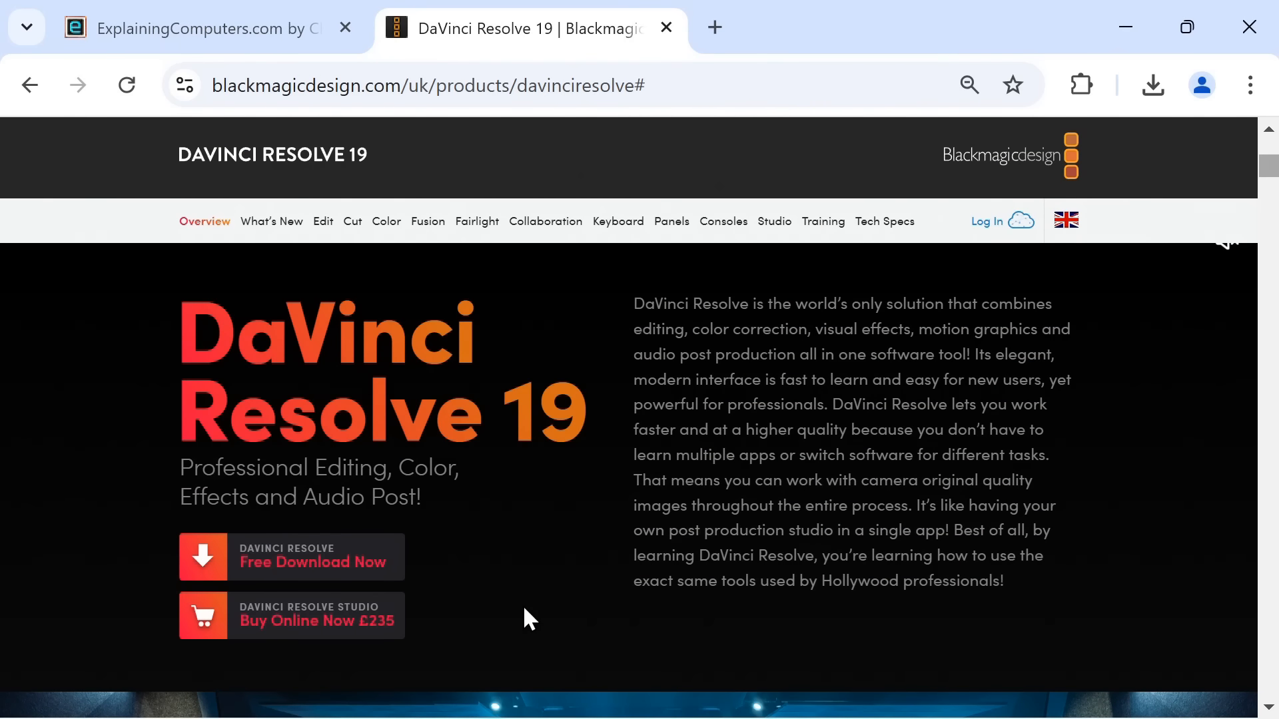
Request the free DaVinci Resolve 19 download for Linux and submit the registration form with the required personal and contact details.
{"action": "left_click", "coordinate": [379, 568]}
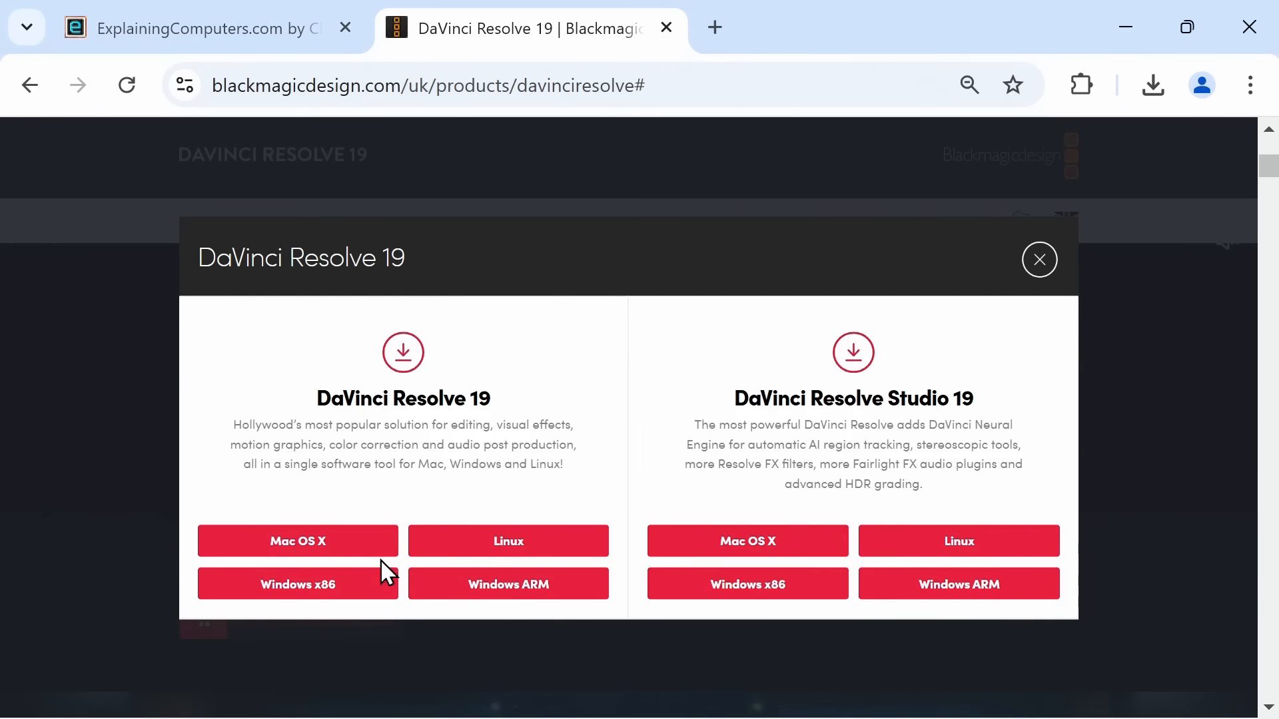
{"action": "left_click", "coordinate": [482, 540]}
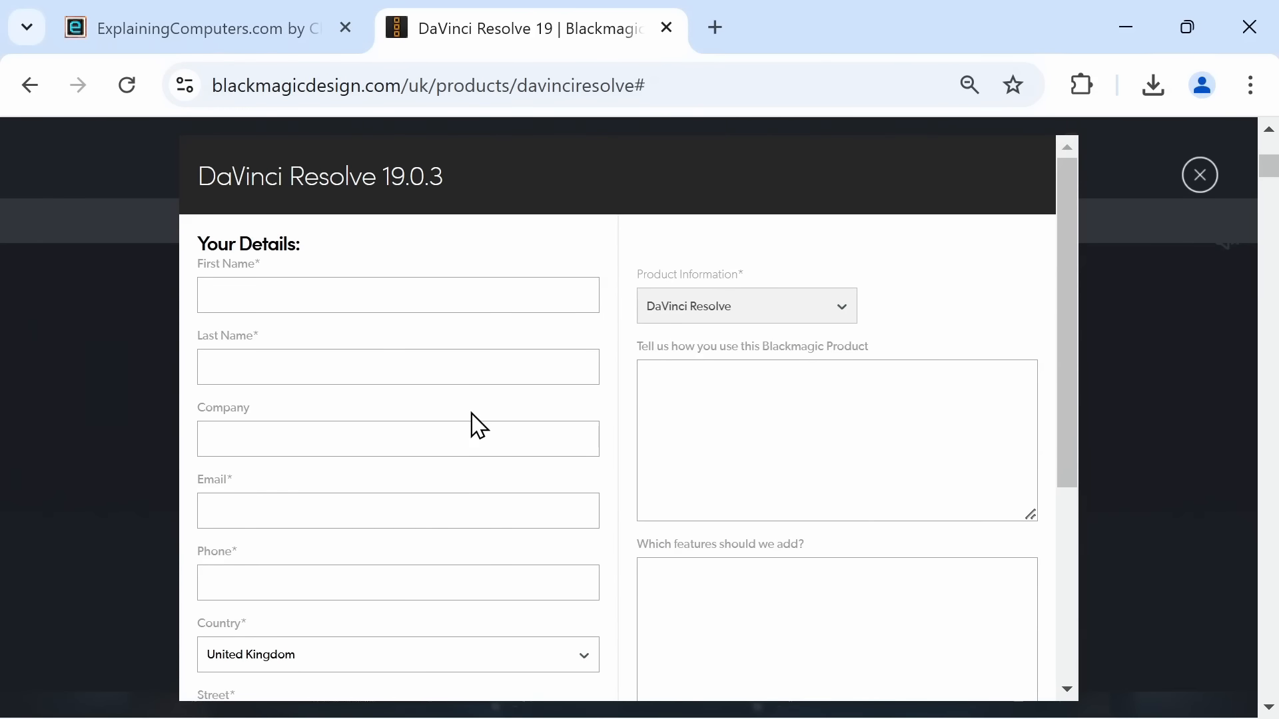
{"action": "left_click", "coordinate": [471, 304]}
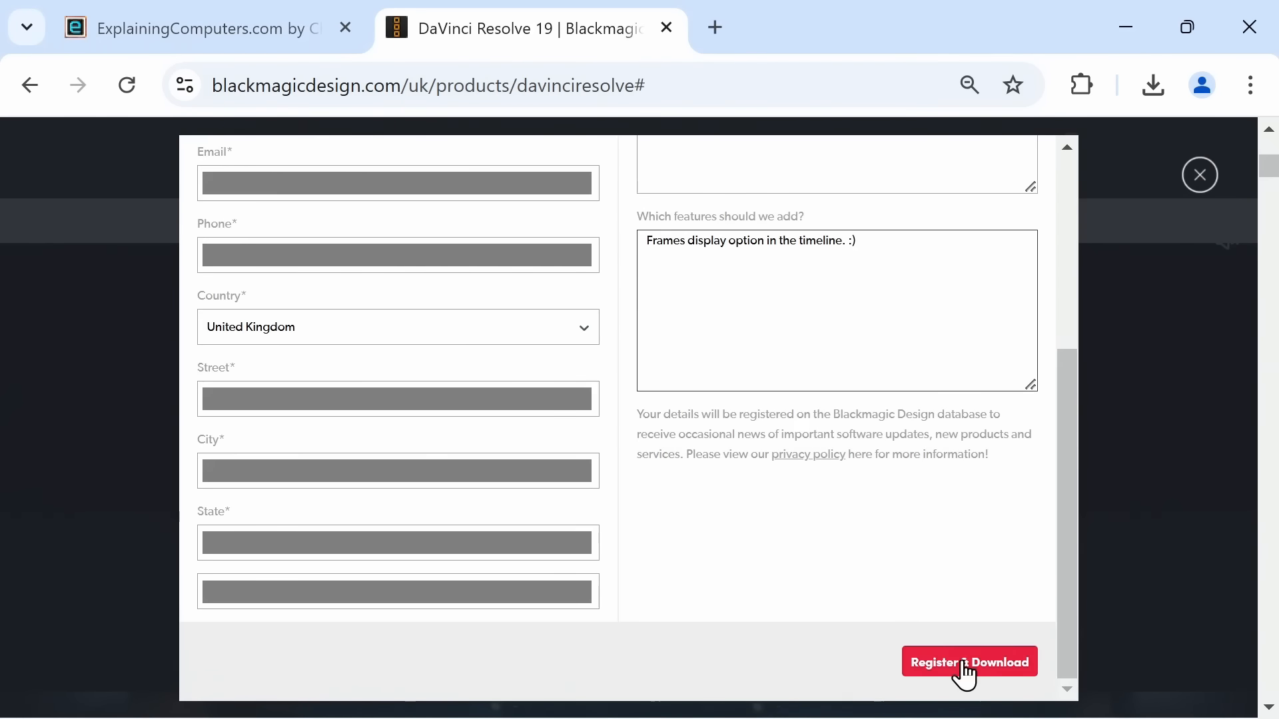
{"action": "left_click", "coordinate": [962, 663]}
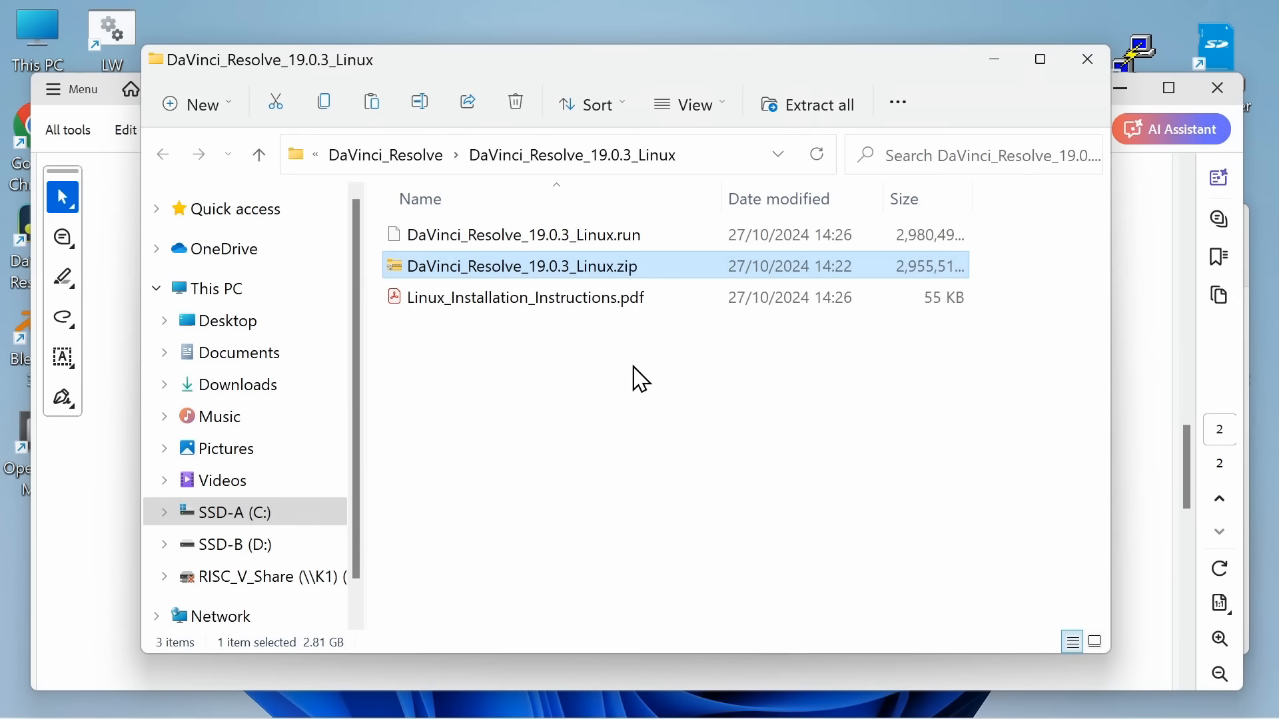
Check the extracted DaVinci Resolve 19.0.3 files and the PDF's Rocky Linux ISO section, and switch to the Rocky_Linux folder.
{"action": "left_click", "coordinate": [601, 240]}
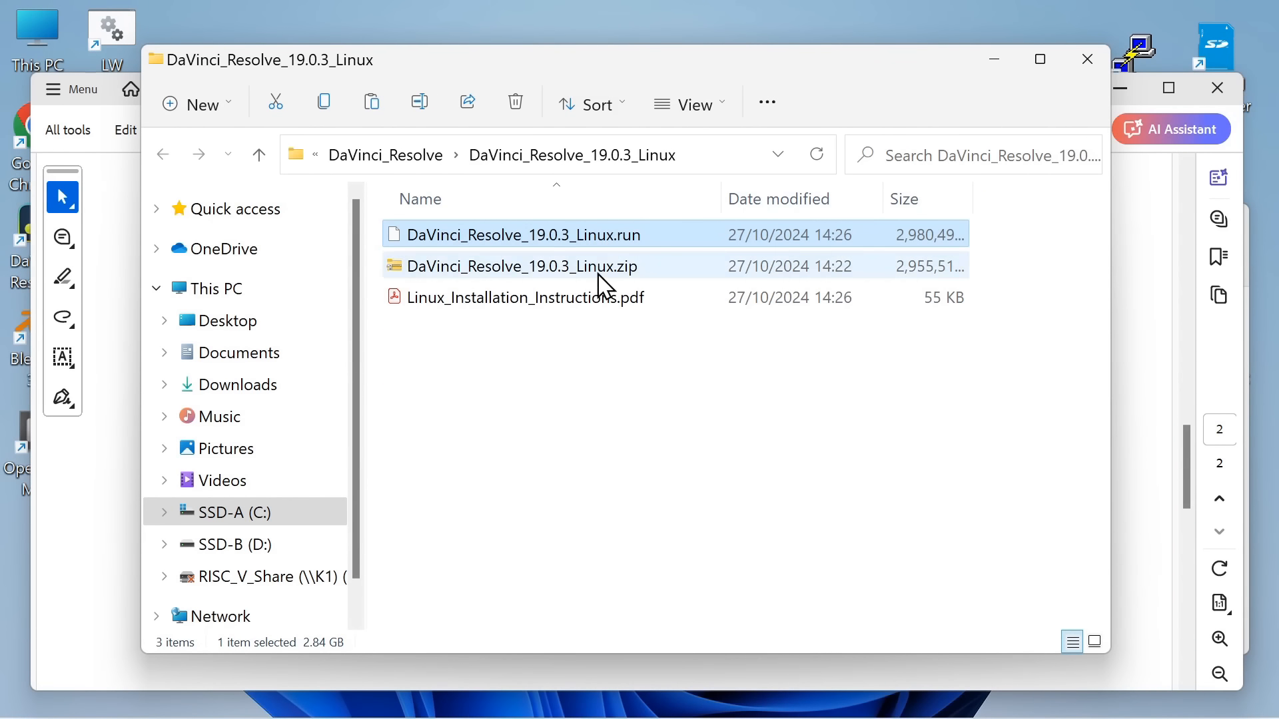
{"action": "left_click", "coordinate": [595, 298]}
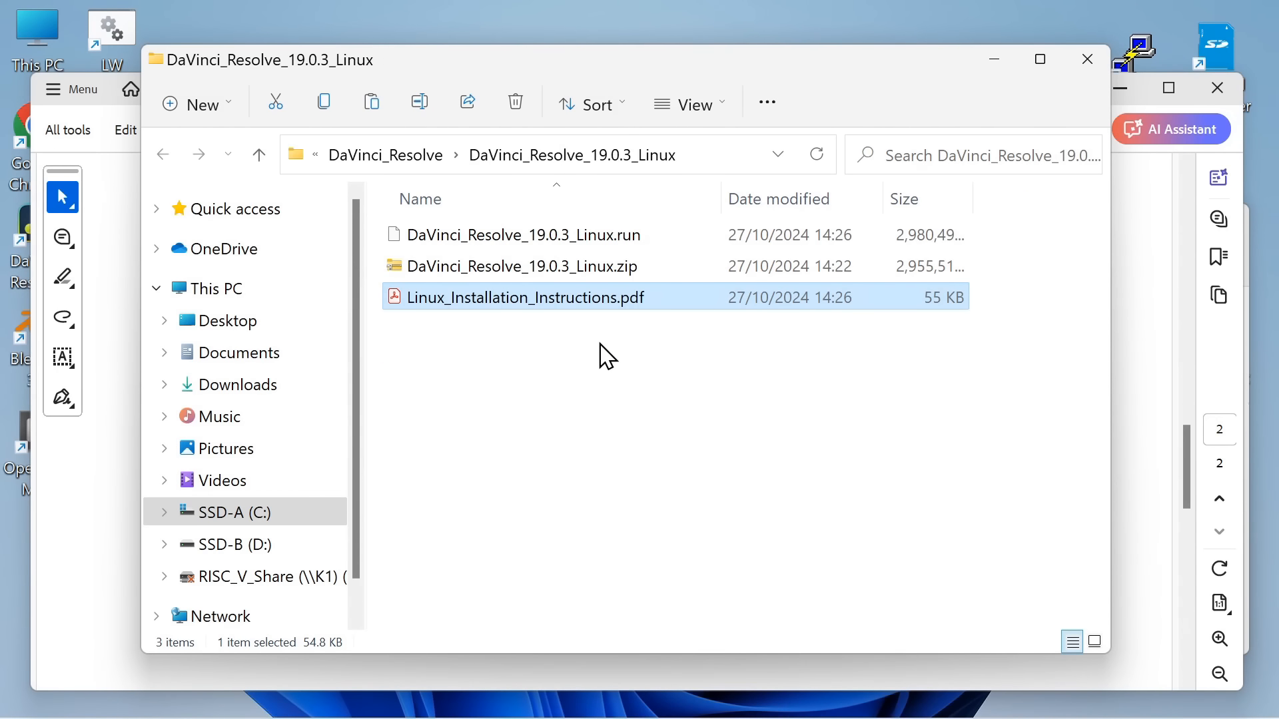
{"action": "left_click", "coordinate": [98, 580]}
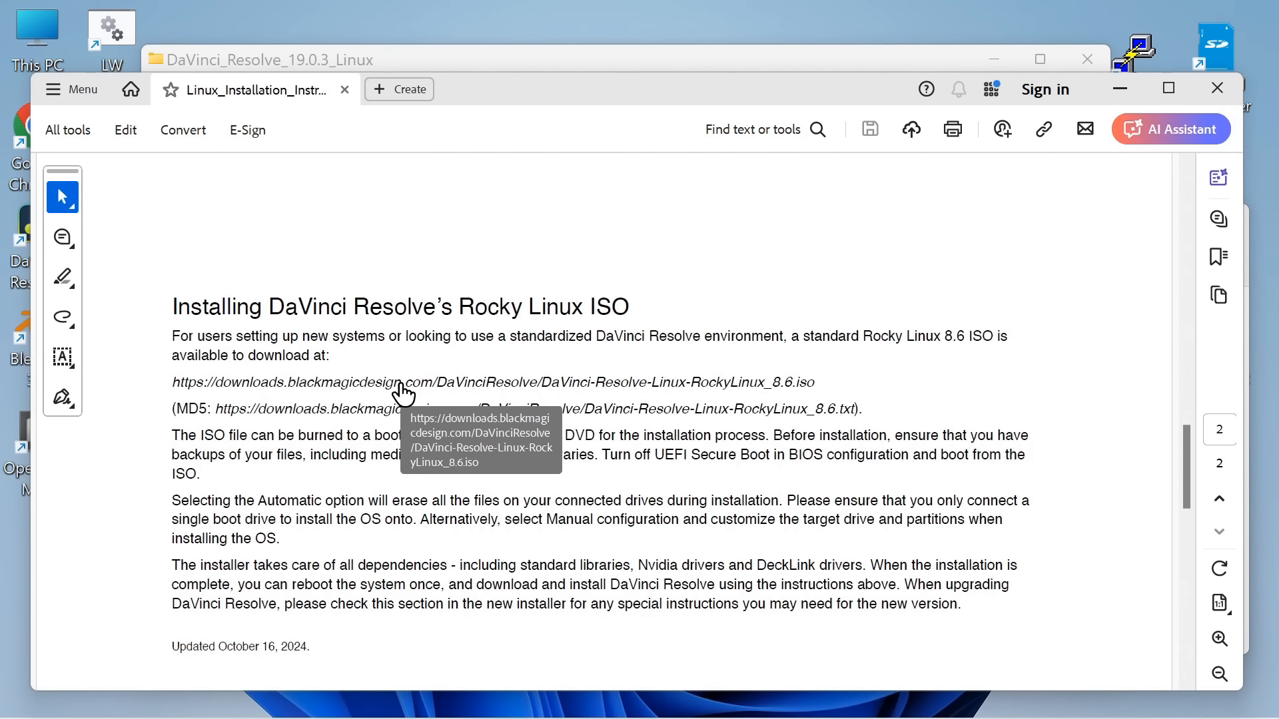
{"action": "key", "text": "alt+Tab"}
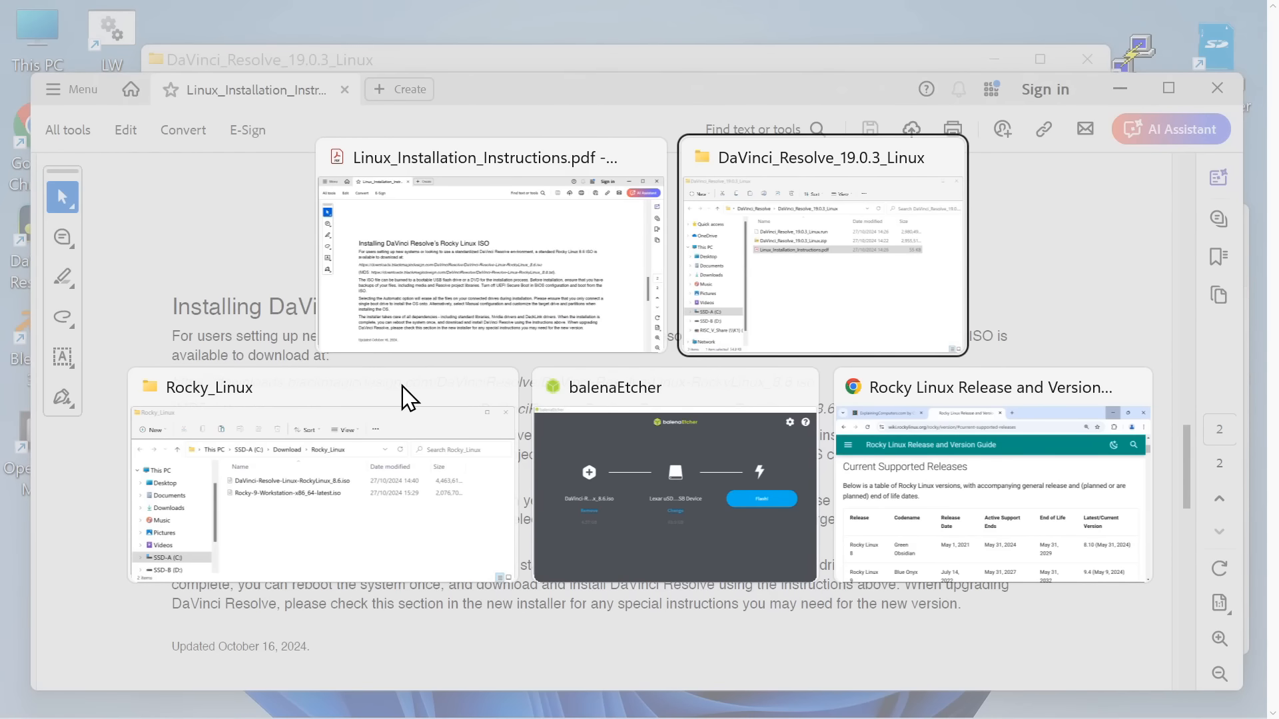
{"action": "left_click", "coordinate": [409, 400]}
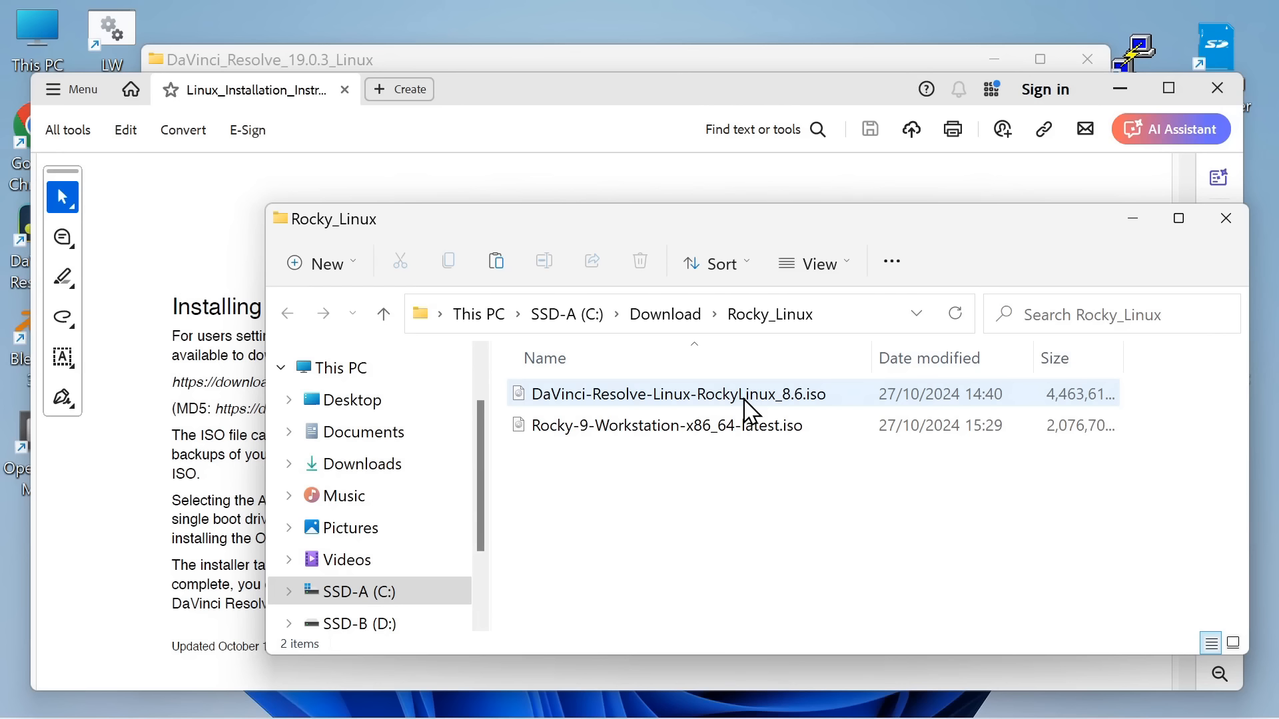
Switch to Chrome and check the support status of the Rocky Linux 8 releases in the Release and Version Guide.
{"action": "key", "text": "alt+Tab"}
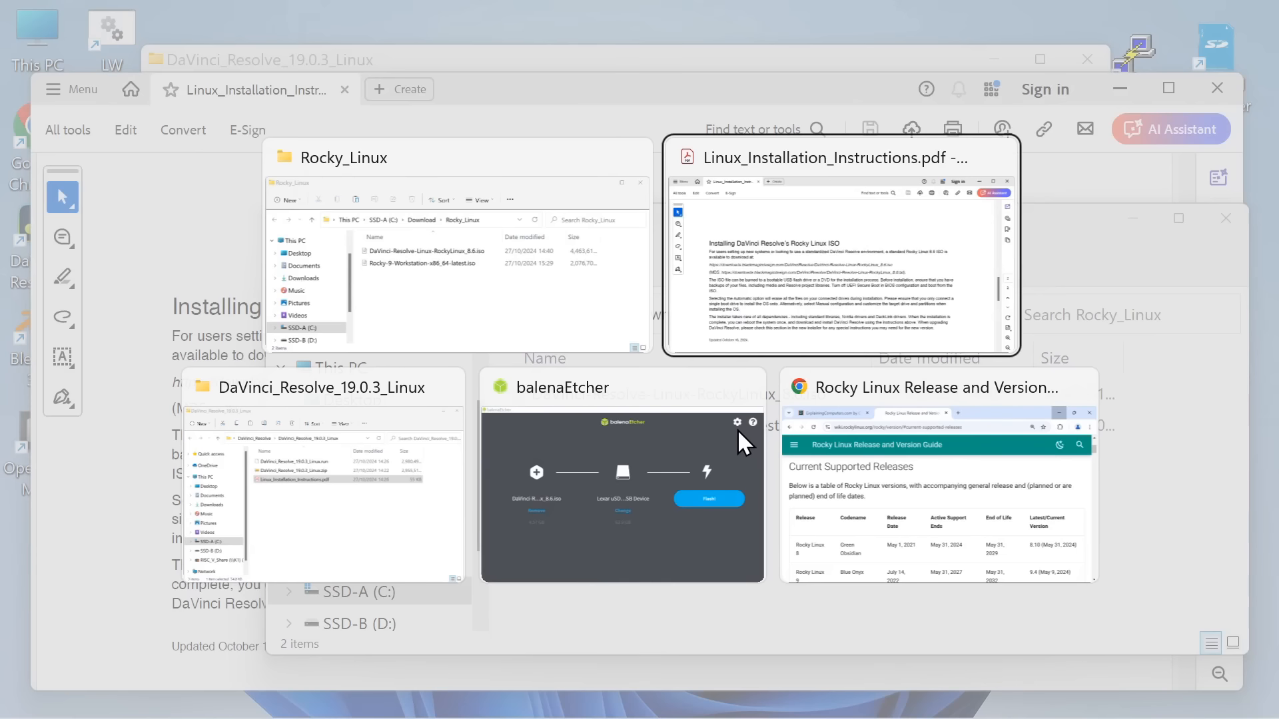
{"action": "key", "text": "alt+Tab"}
{"action": "key", "text": "alt+Tab"}
{"action": "key", "text": "alt+Tab"}
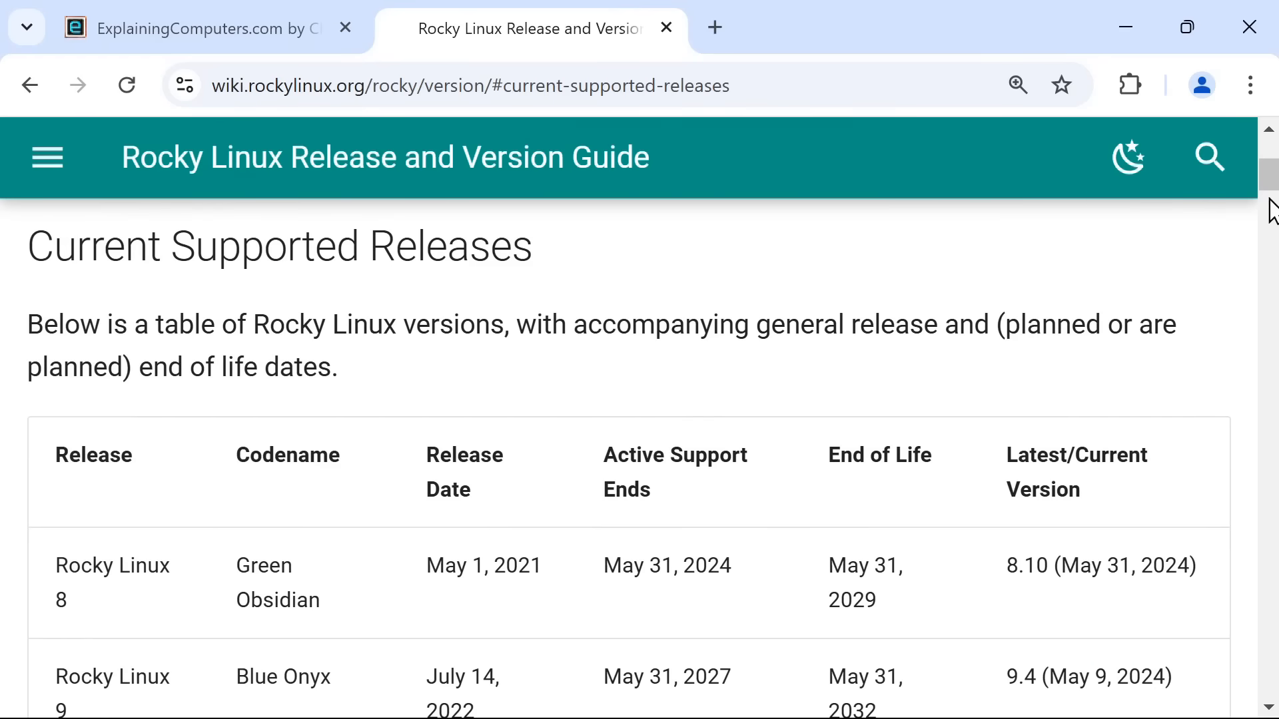
{"action": "left_click_drag", "start_coordinate": [1269, 190], "coordinate": [1265, 245]}
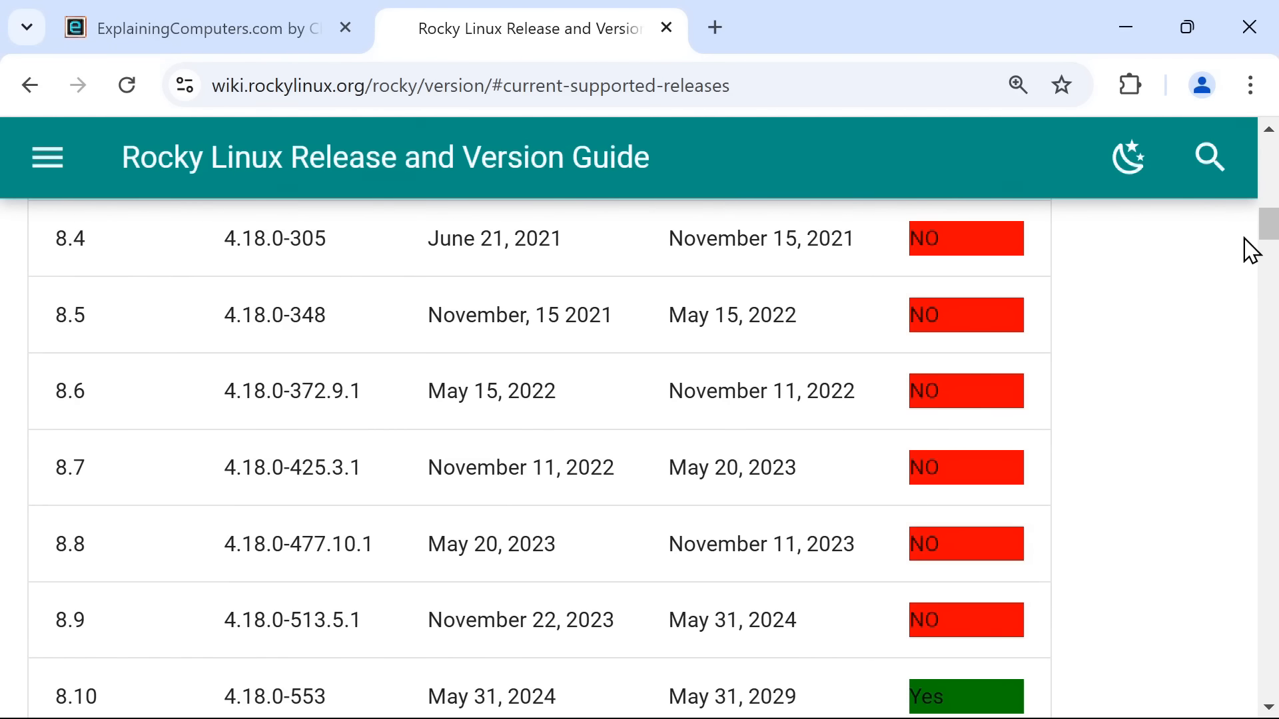
{"action": "left_click_drag", "start_coordinate": [1268, 236], "coordinate": [1267, 245]}
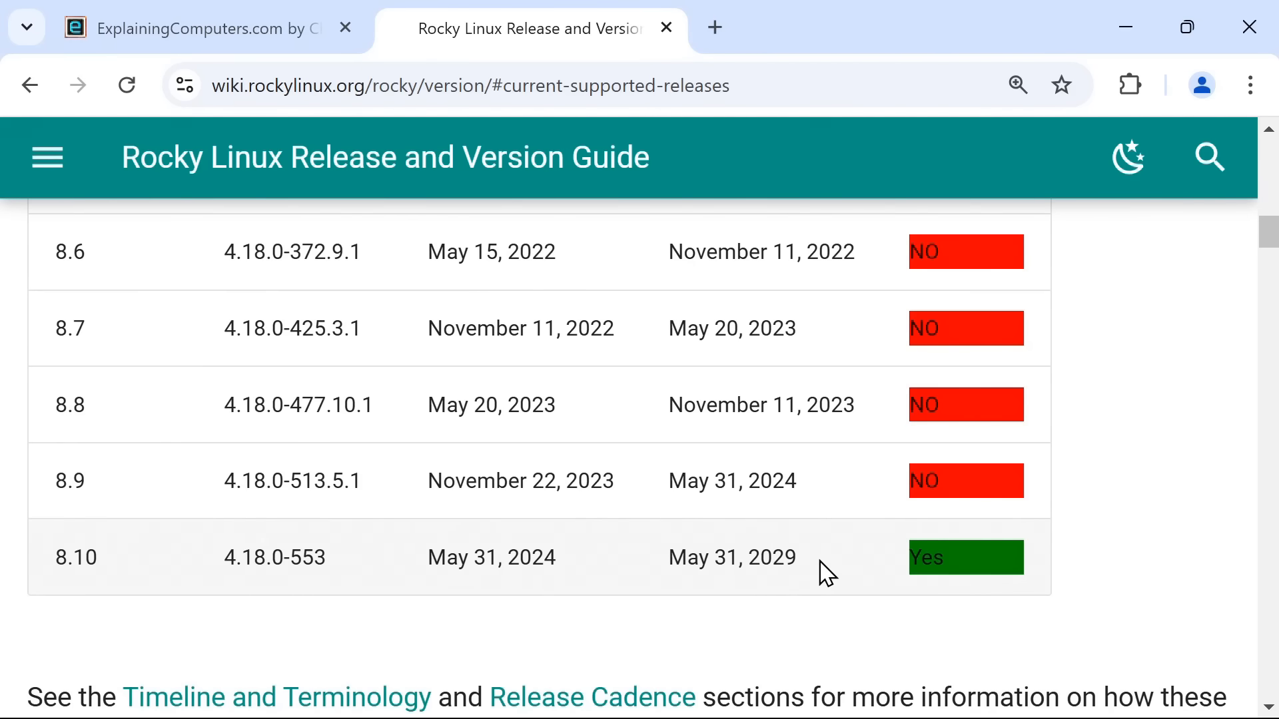
Switch to balenaEtcher and flash the DaVinci Resolve Rocky Linux 8.6 ISO to the Lexar USB device.
{"action": "key", "text": "alt+Tab"}
{"action": "key", "text": "Tab"}
{"action": "key", "text": "Tab"}
{"action": "key", "text": "Tab"}
{"action": "left_click", "coordinate": [945, 399]}
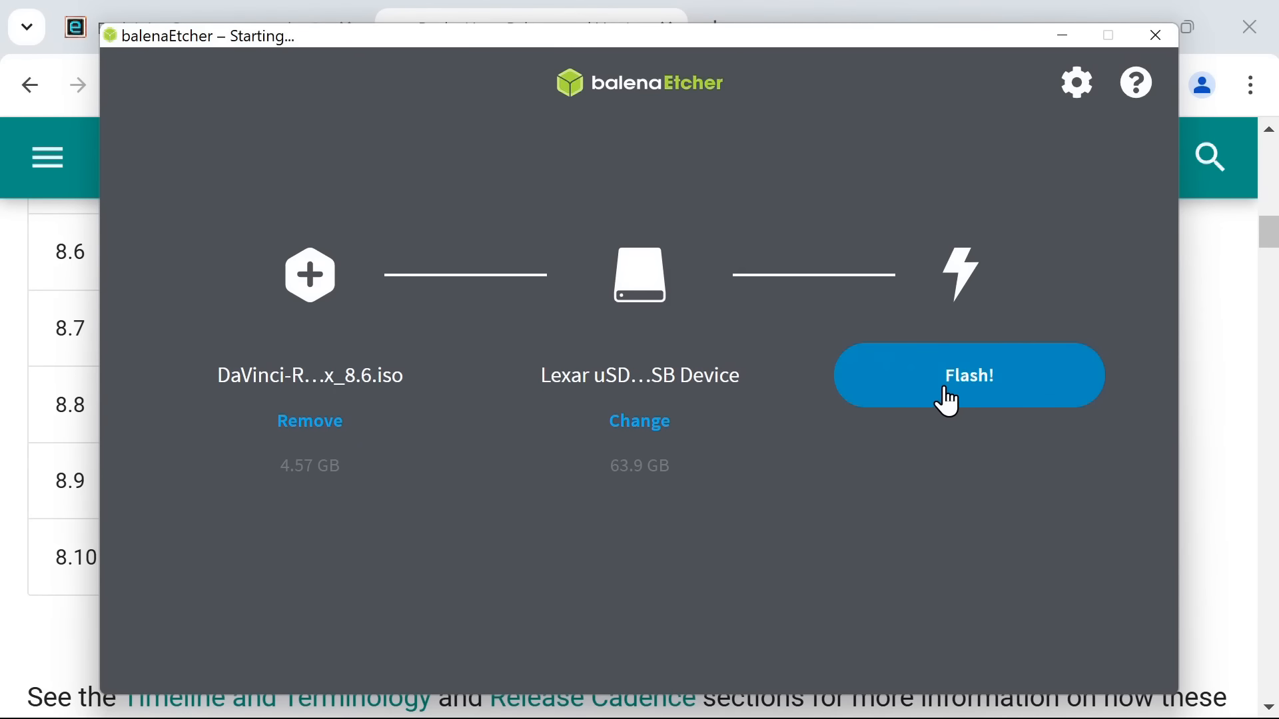
{"action": "left_click", "coordinate": [578, 520]}
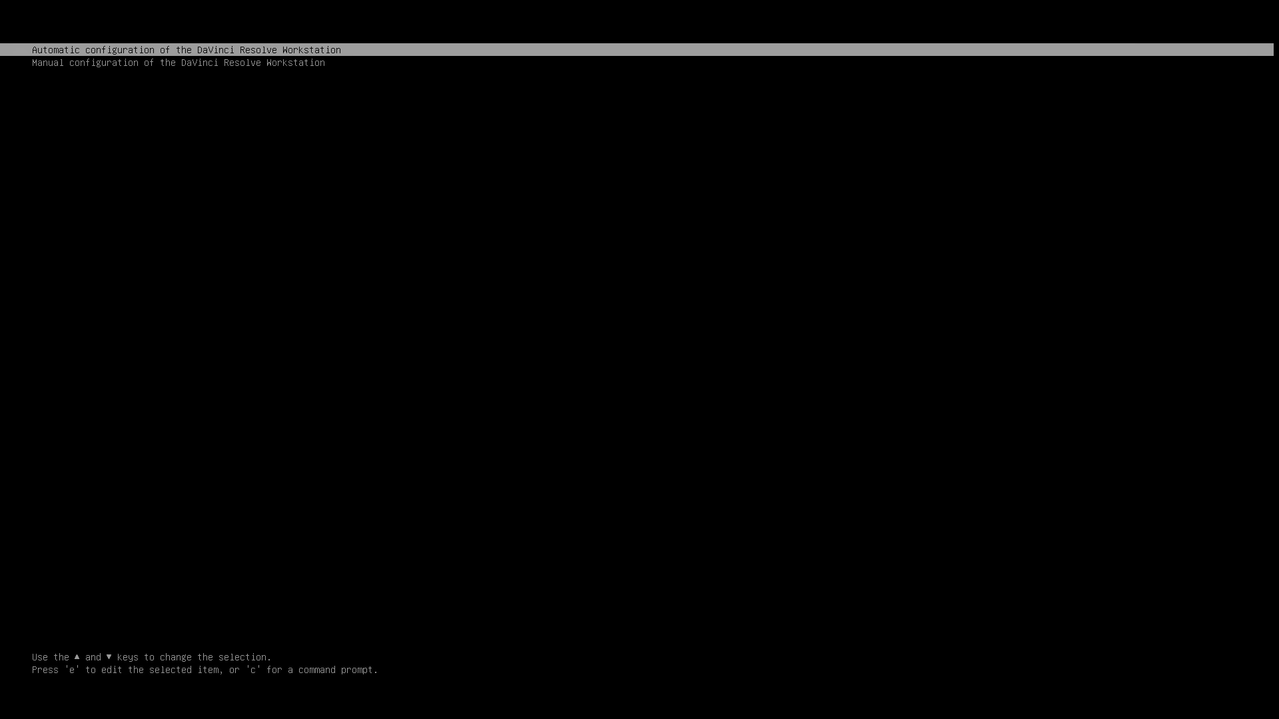
Boot the automatic configuration of the DaVinci Resolve Workstation and choose English (United Kingdom) as the installation language.
{"action": "key", "text": "Down"}
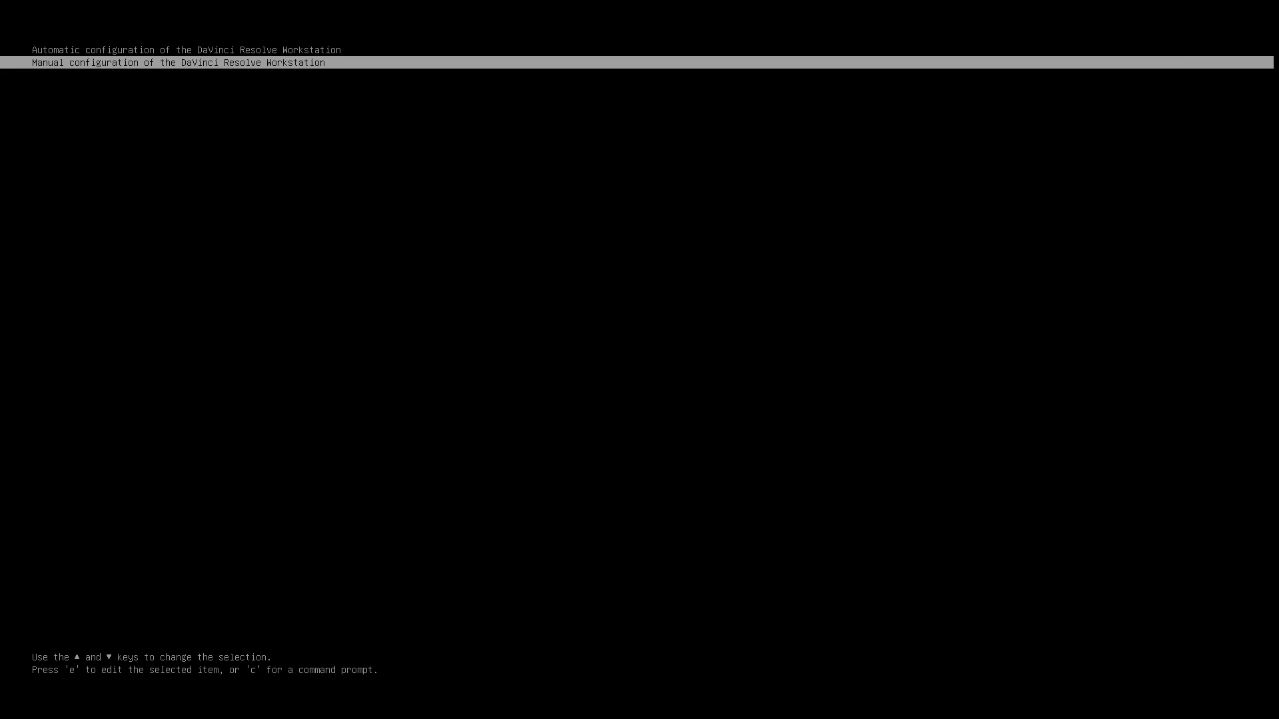
{"action": "key", "text": "Up"}
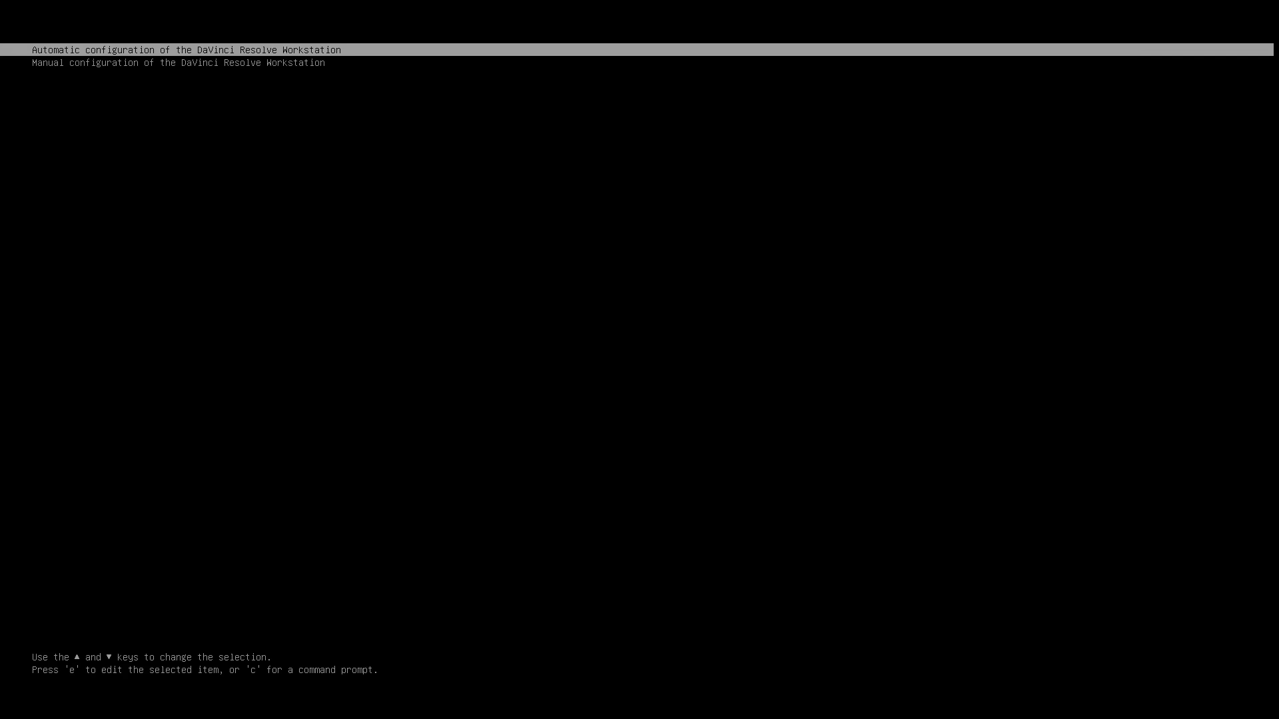
{"action": "key", "text": "Return"}
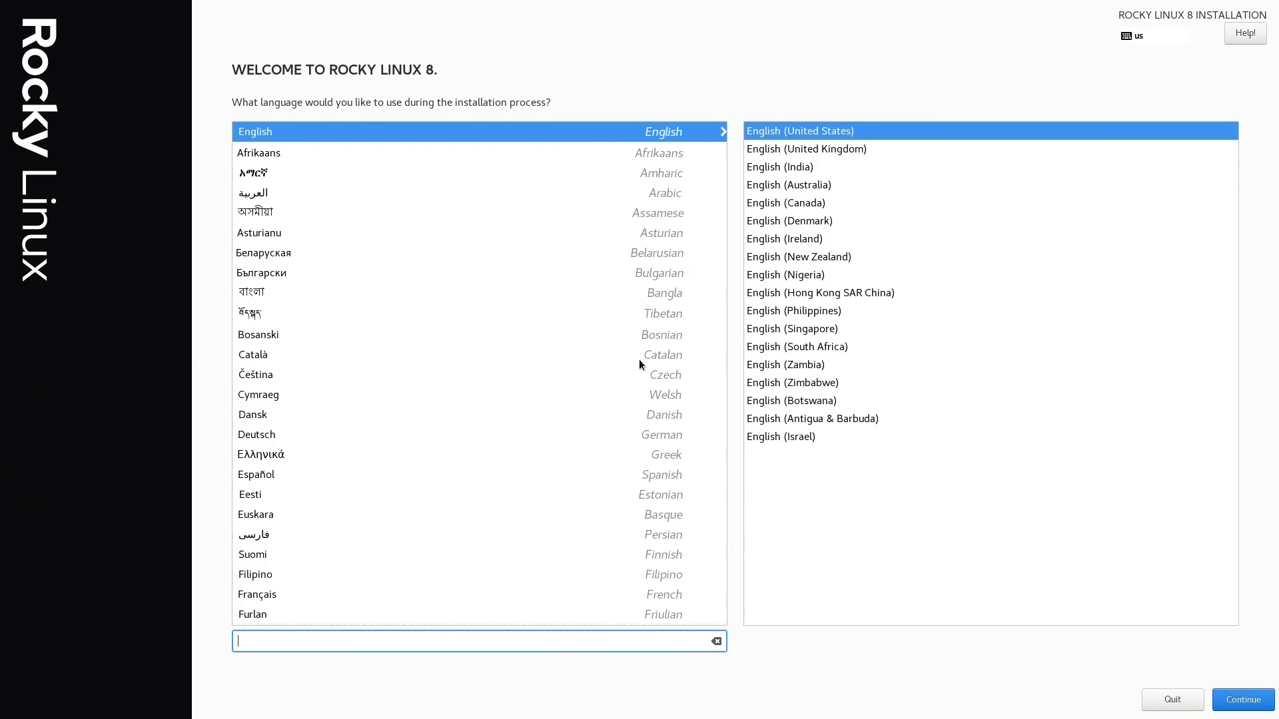
{"action": "left_click", "coordinate": [844, 151]}
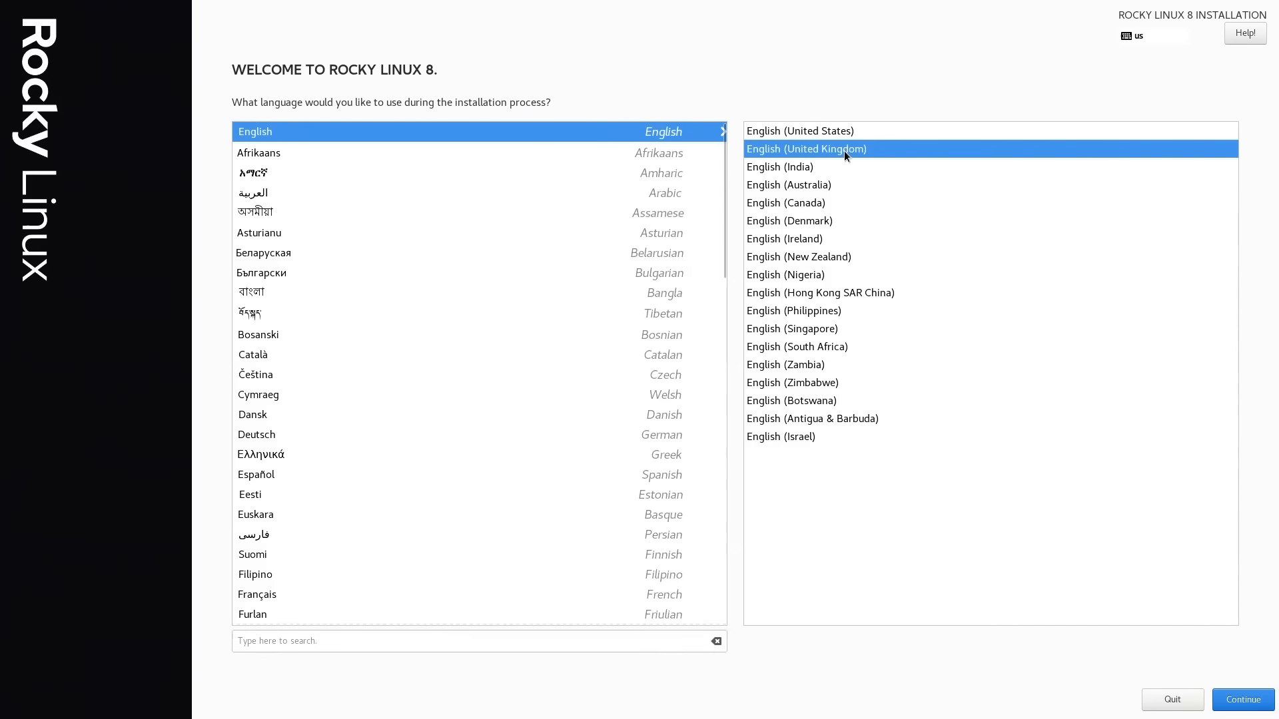
{"action": "left_click", "coordinate": [1234, 701]}
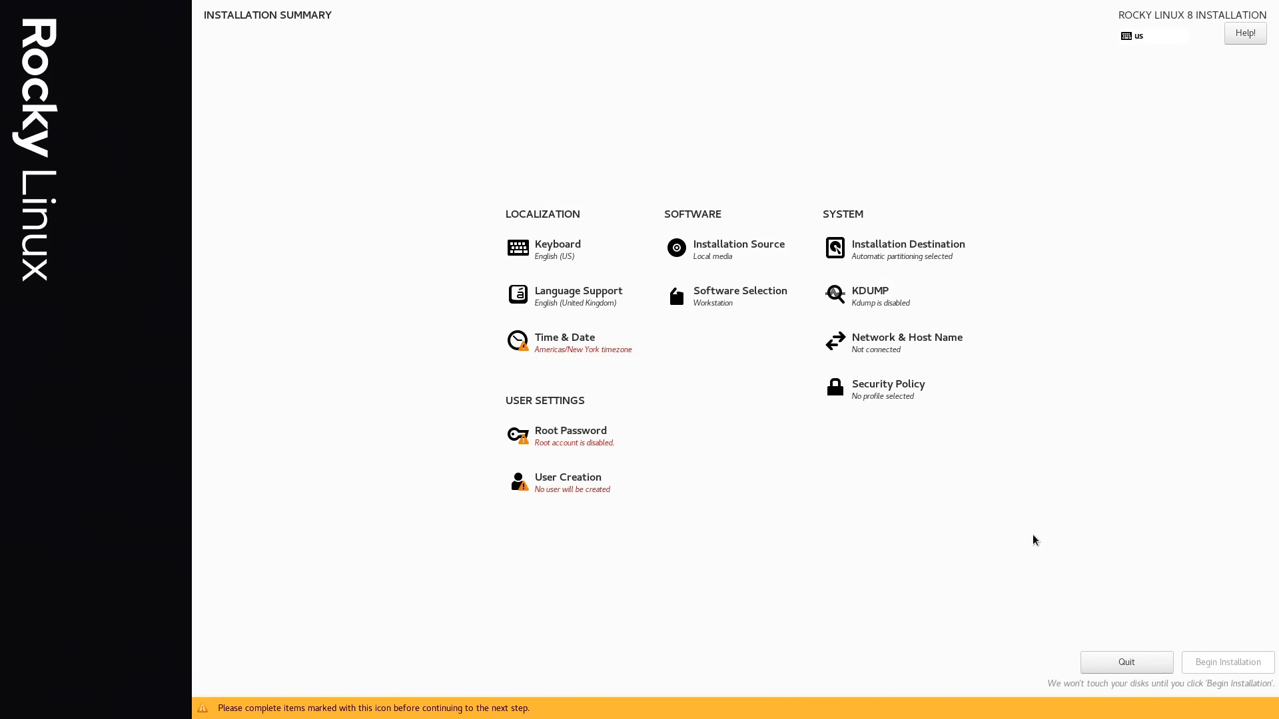
Set the installation's time zone to Europe/London.
{"action": "left_click", "coordinate": [571, 349]}
{"action": "left_click", "coordinate": [583, 266]}
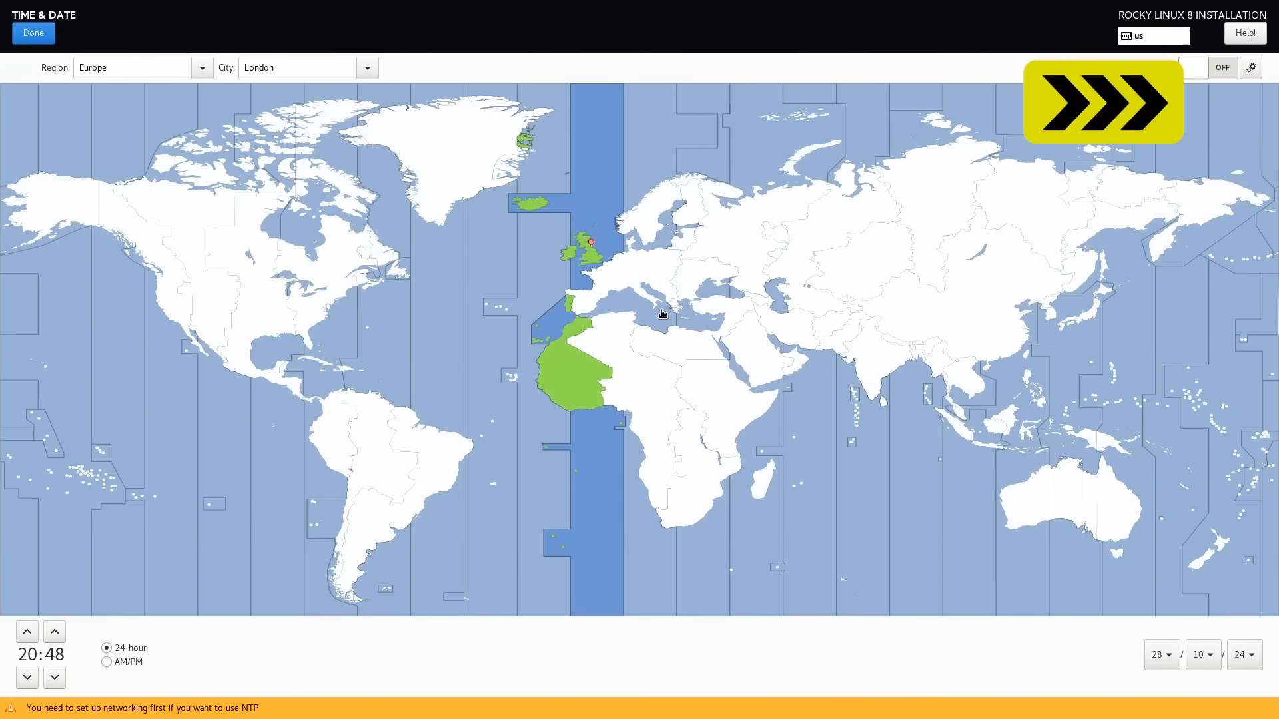
{"action": "left_click", "coordinate": [34, 32]}
Create a user account by entering the full name and a confirmed account password.
{"action": "left_click", "coordinate": [557, 489]}
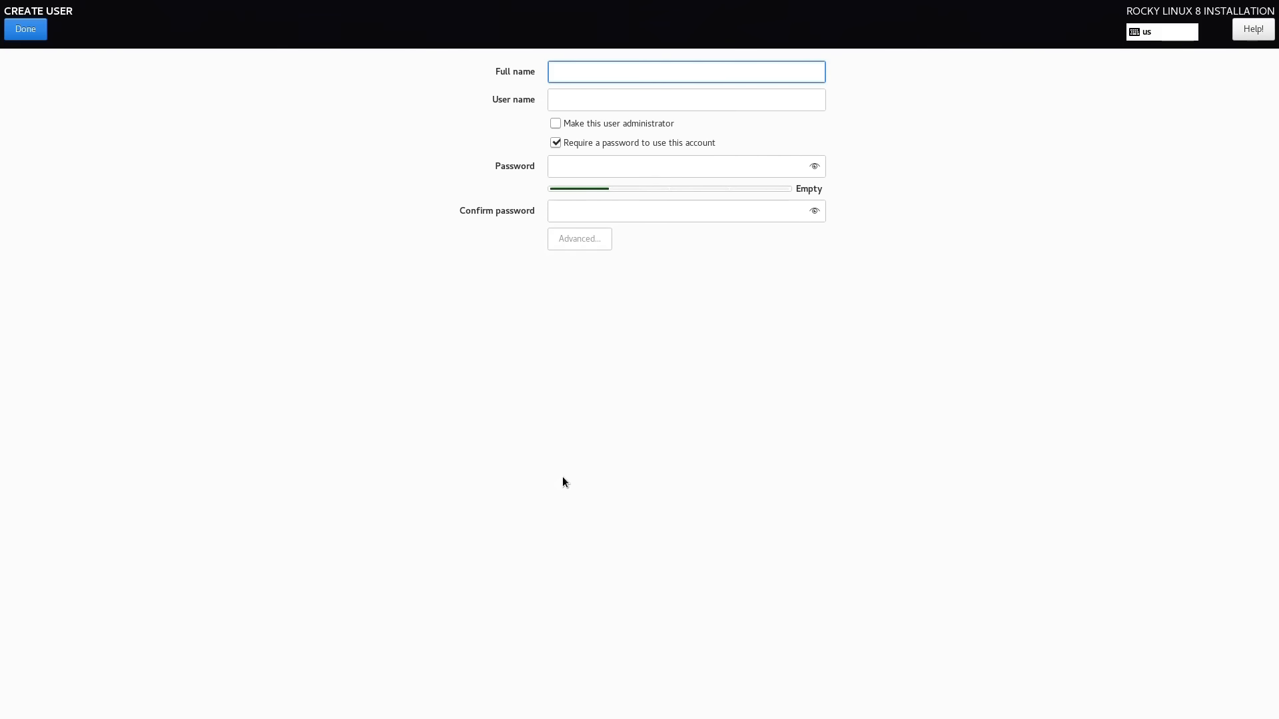
{"action": "type", "text": "EC"}
{"action": "key", "text": "Tab"}
{"action": "key", "text": "Tab"}
{"action": "key", "text": "Tab"}
{"action": "key", "text": "Tab"}
{"action": "type", "text": "•••••••••••"}
{"action": "key", "text": "Tab"}
{"action": "type", "text": "•••••••••••"}
{"action": "left_click", "coordinate": [25, 36]}
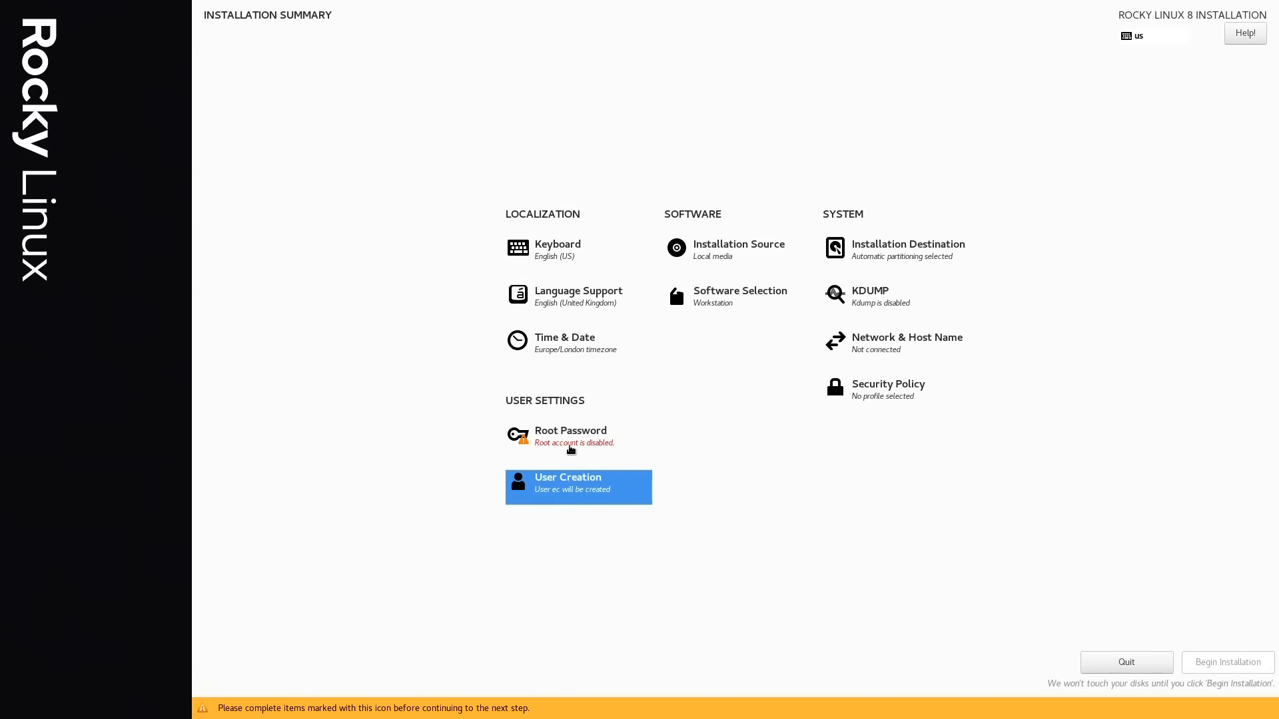
Set and confirm the root password.
{"action": "left_click", "coordinate": [567, 447]}
{"action": "type", "text": "•••••••••••"}
{"action": "key", "text": "Tab"}
{"action": "type", "text": "•••••••••••"}
{"action": "left_click", "coordinate": [24, 29]}
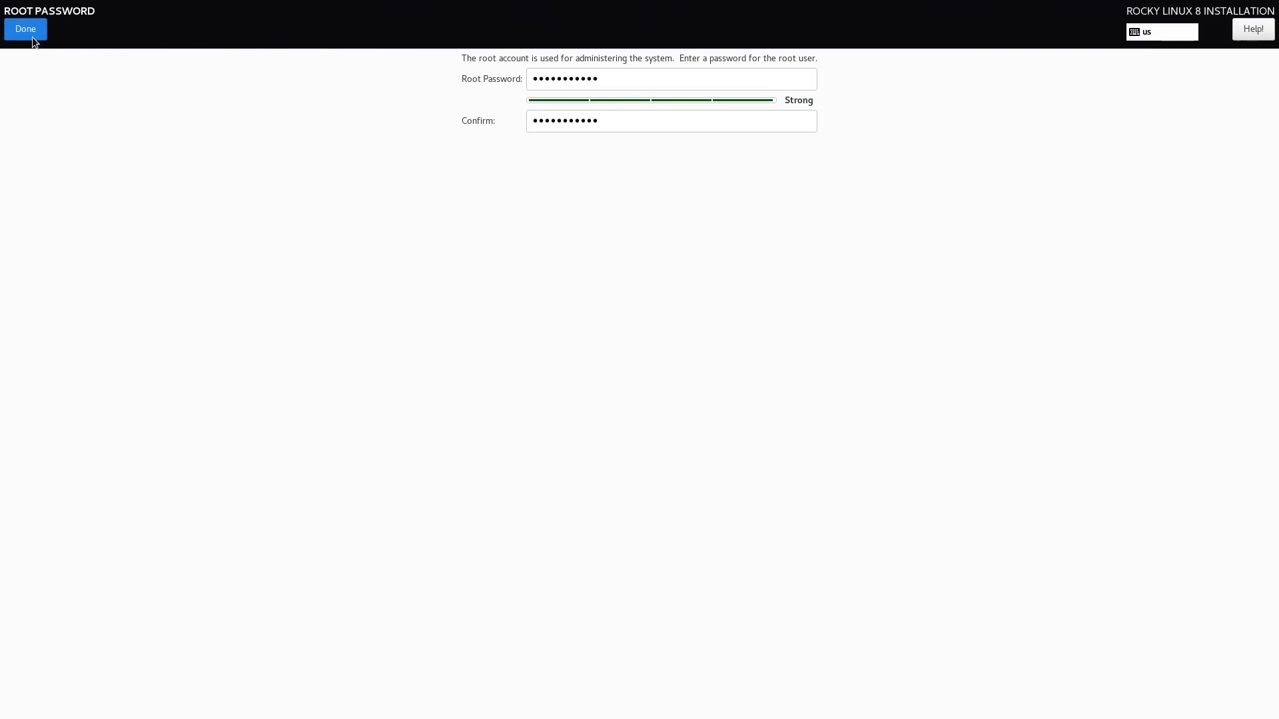